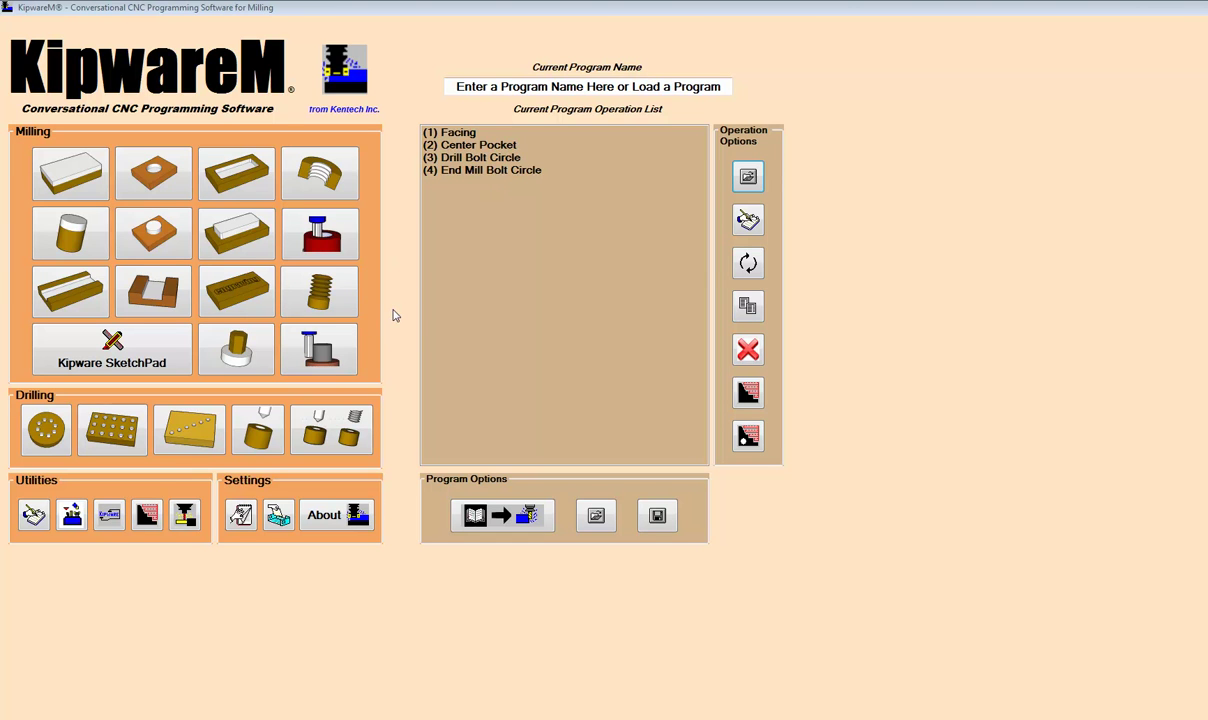
Step: Open Kipware SketchPad and import the Throttle Body DXF drawing from the Kipware SketchPad folder
click(108, 350)
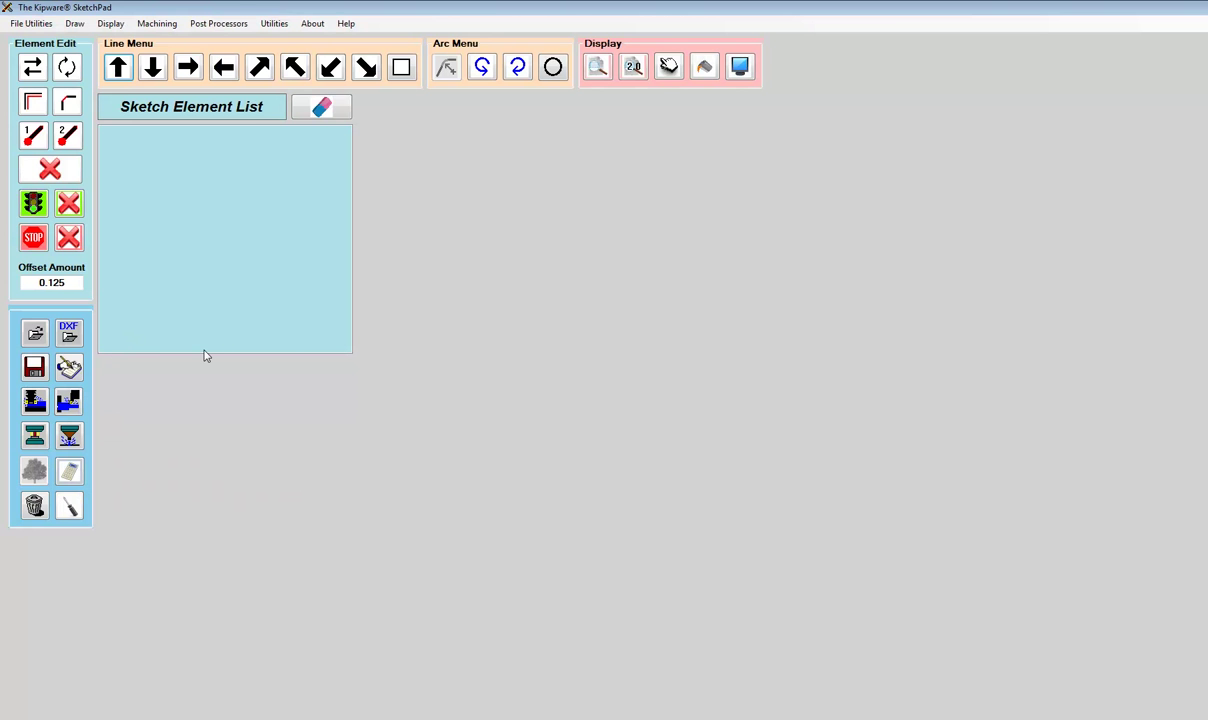
click(78, 330)
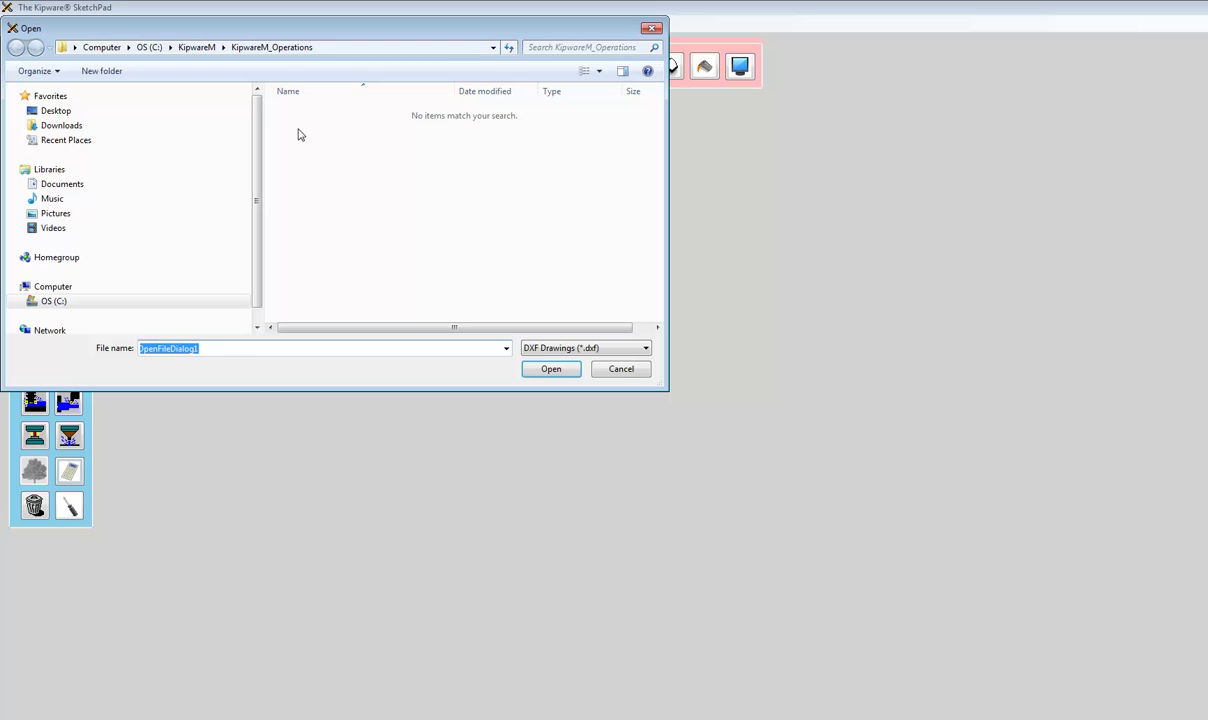
click(149, 47)
double_click(350, 197)
scroll(355, 202, down, 5)
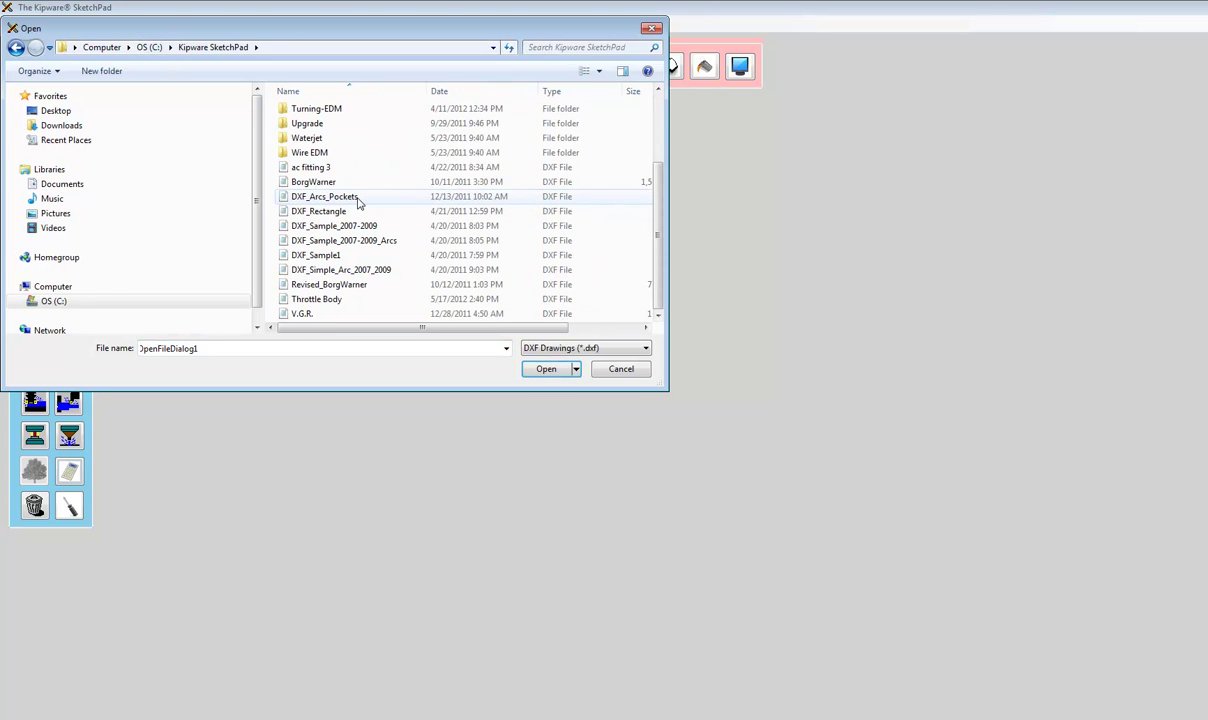
double_click(336, 300)
click(692, 412)
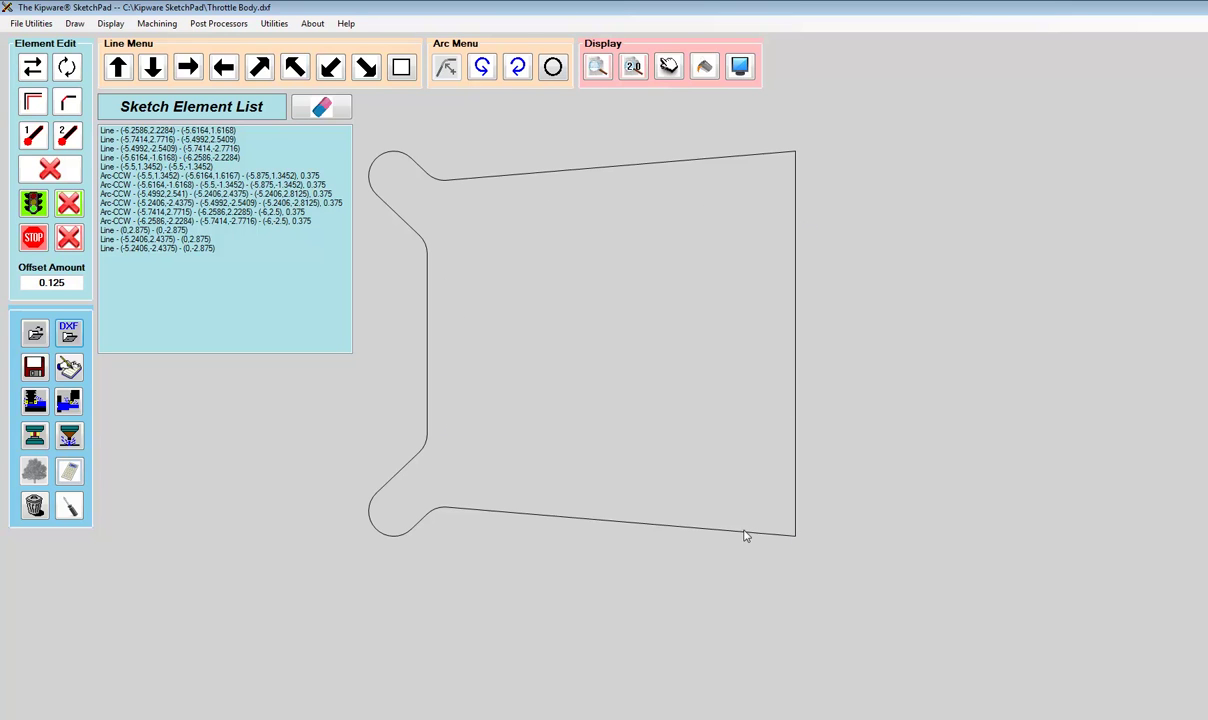
Step: Reverse the direction of the vertical line from (0,2.875) to (0,-2.875), then highlight it to check its start point
click(175, 250)
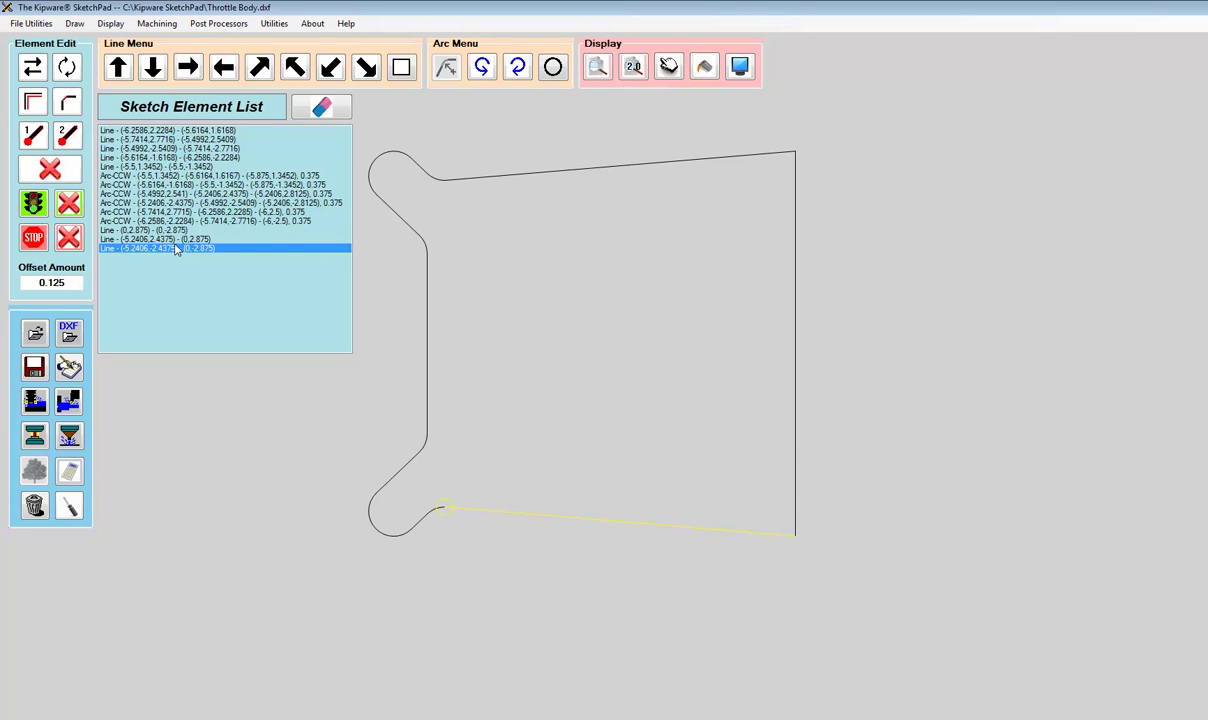
click(175, 241)
click(171, 231)
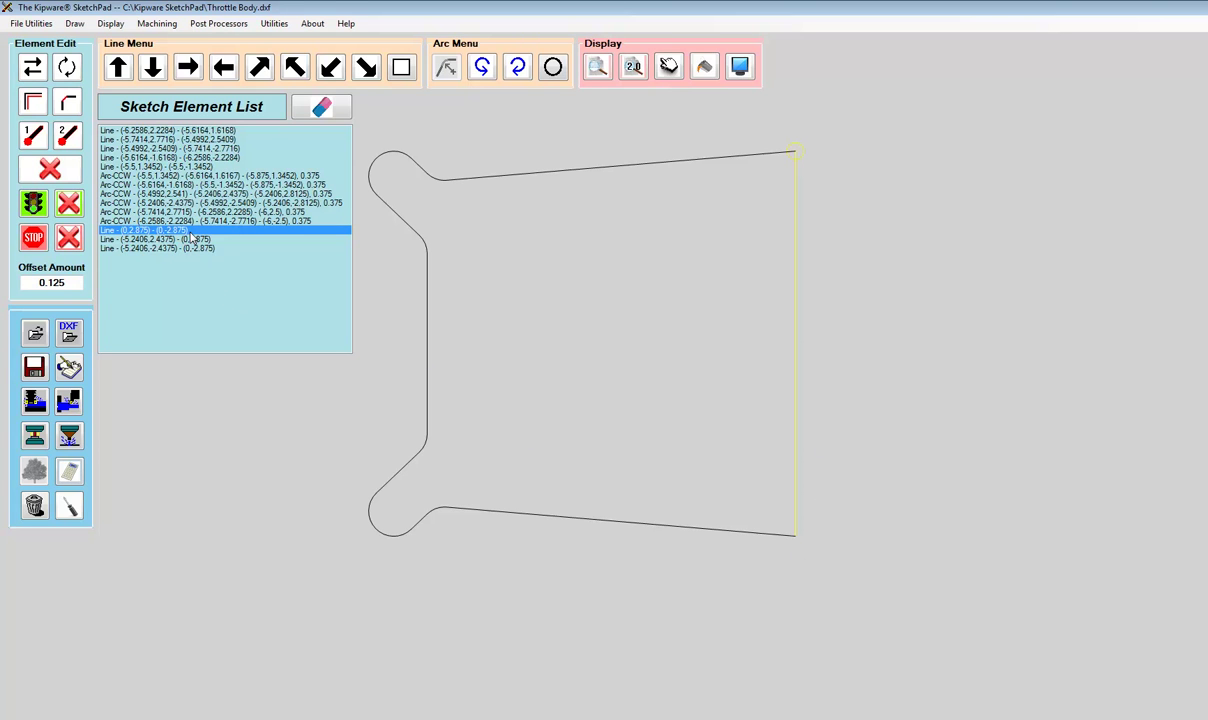
click(34, 68)
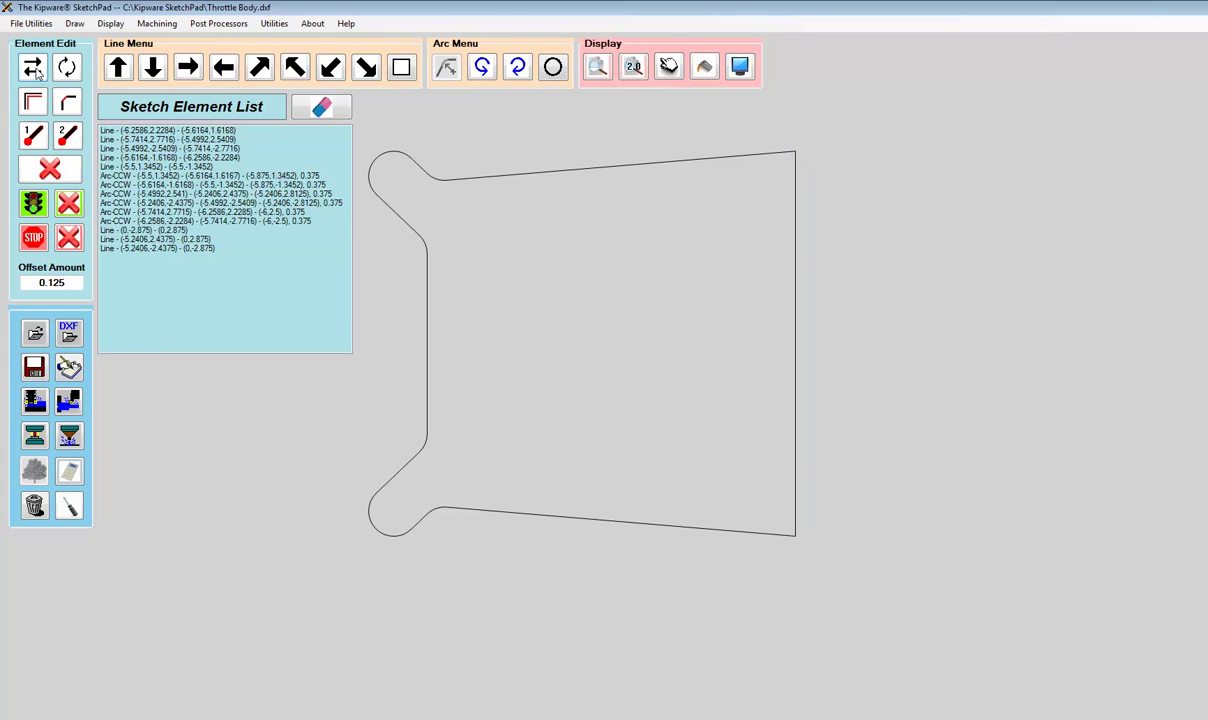
click(110, 230)
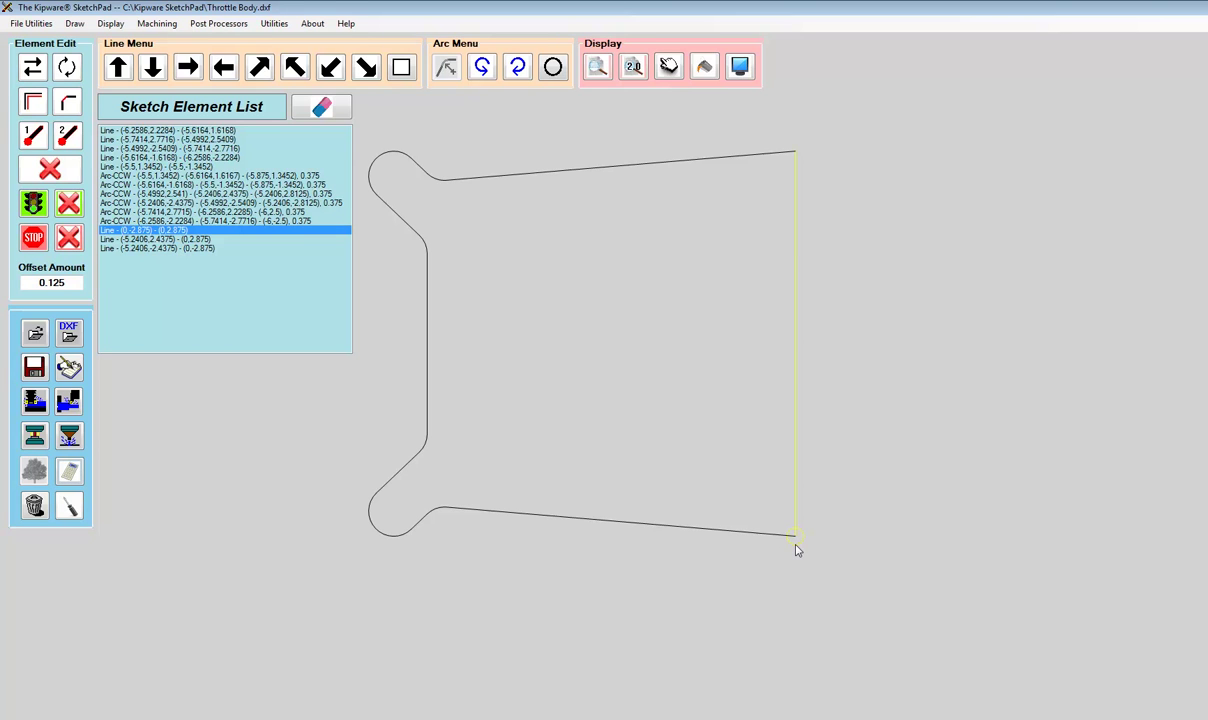
Step: Mark the vertical line from (0,-2.875) to (0,2.875) as the toolpath's starting element
click(247, 203)
click(238, 212)
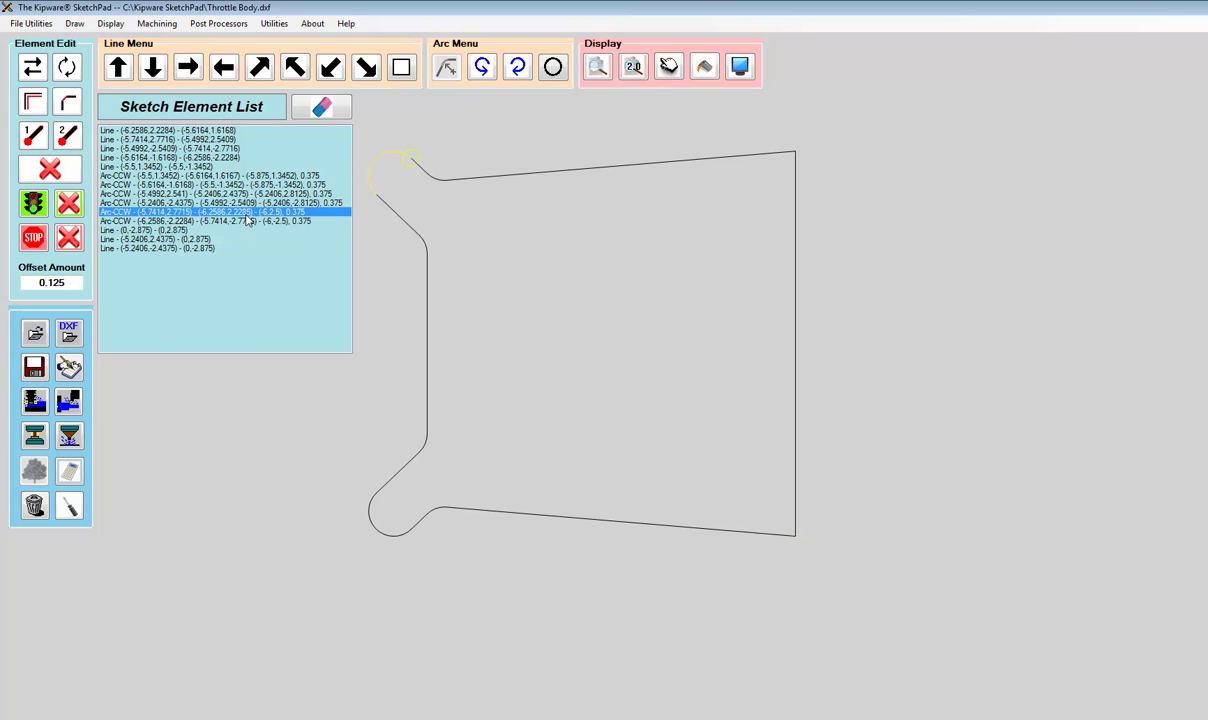
click(176, 230)
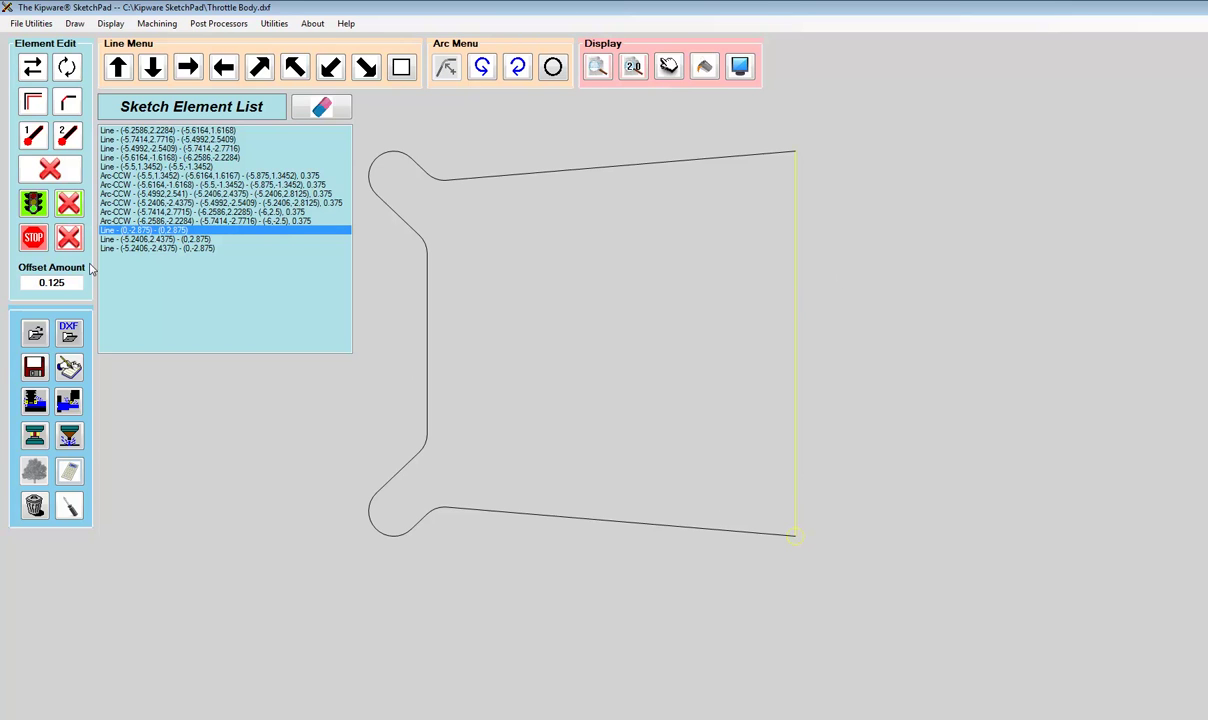
click(37, 205)
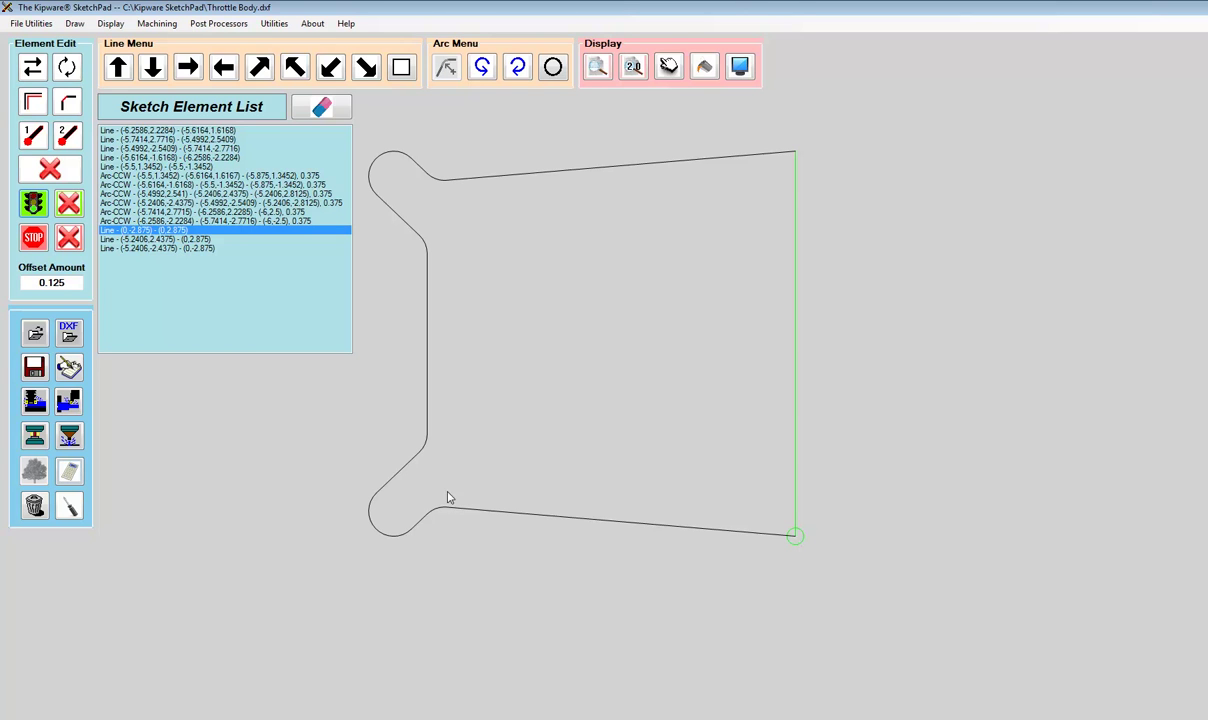
Step: Mark the lower sloped line from (-5.2406,-2.4375) to (0,-2.875) as the toolpath's ending element
click(178, 222)
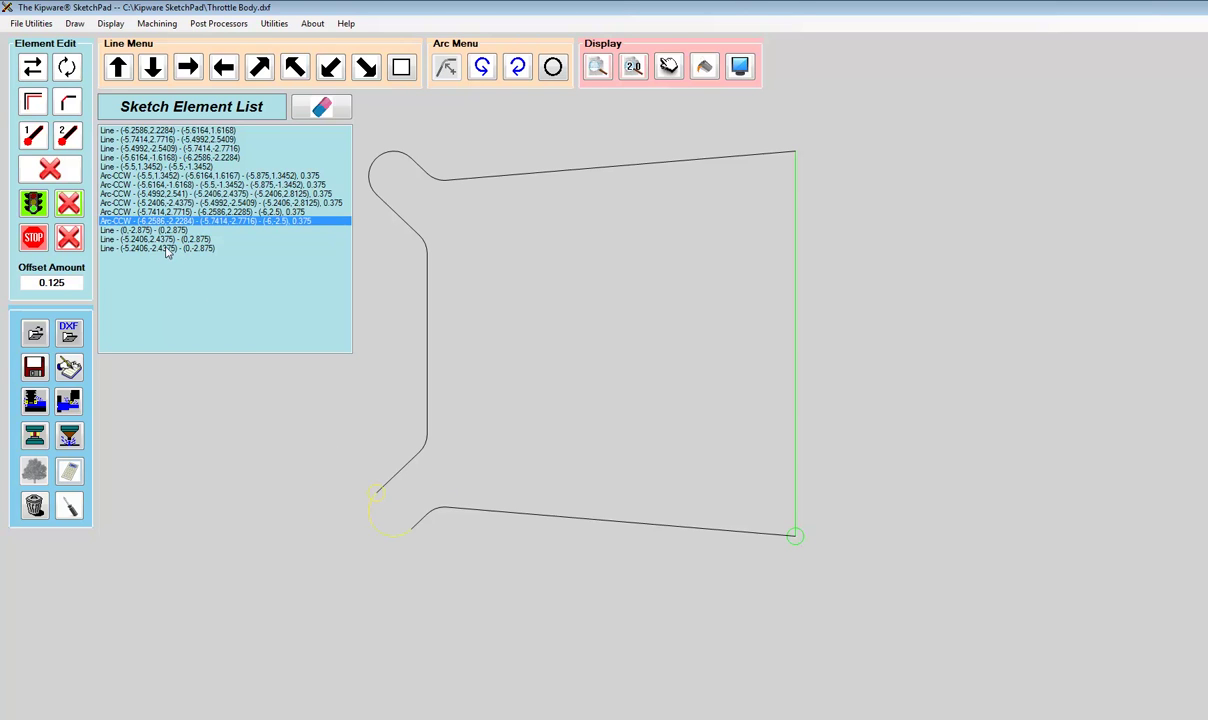
click(167, 249)
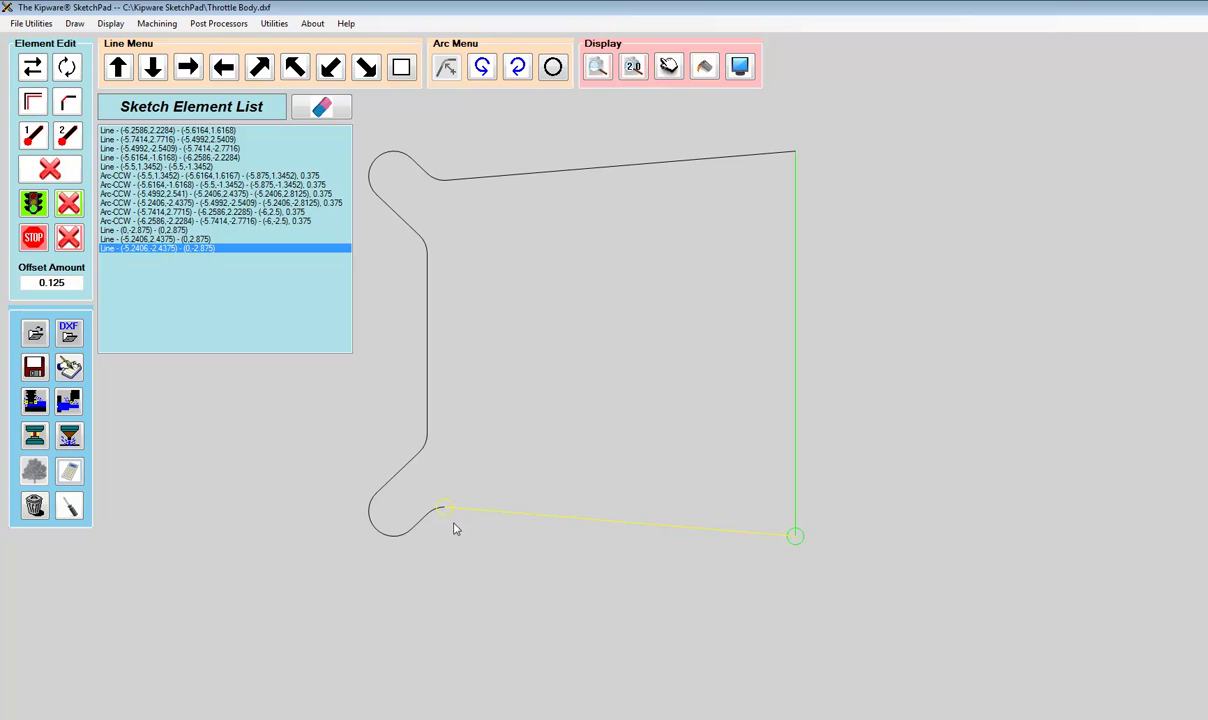
click(40, 243)
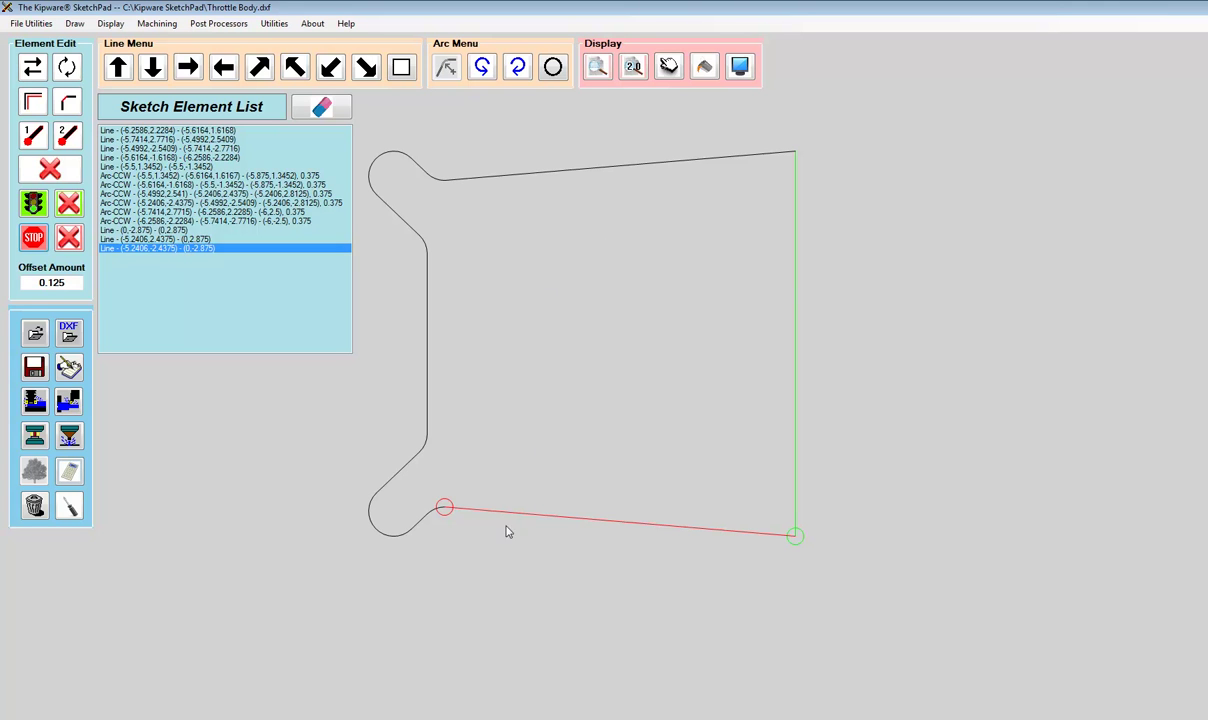
Step: Open the milling options and set the Z rapid plane to 1.00, bottom surface to -.500 and Z clearance plane to .100
click(34, 397)
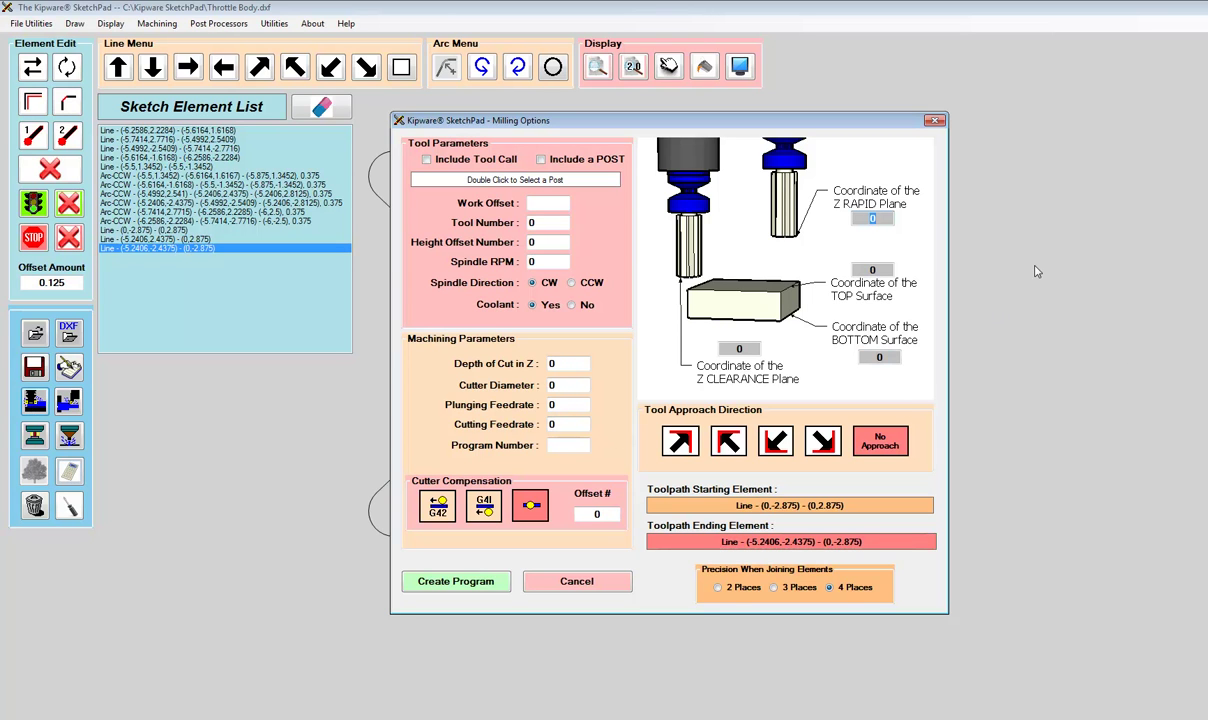
text(1.00)
key(Tab)
key(Tab)
text(-.500)
key(Tab)
text(.100)
Step: Set the work offset to G54 and the spindle speed to 1200 RPM, keeping clockwise rotation and coolant on
click(549, 203)
text(G54)
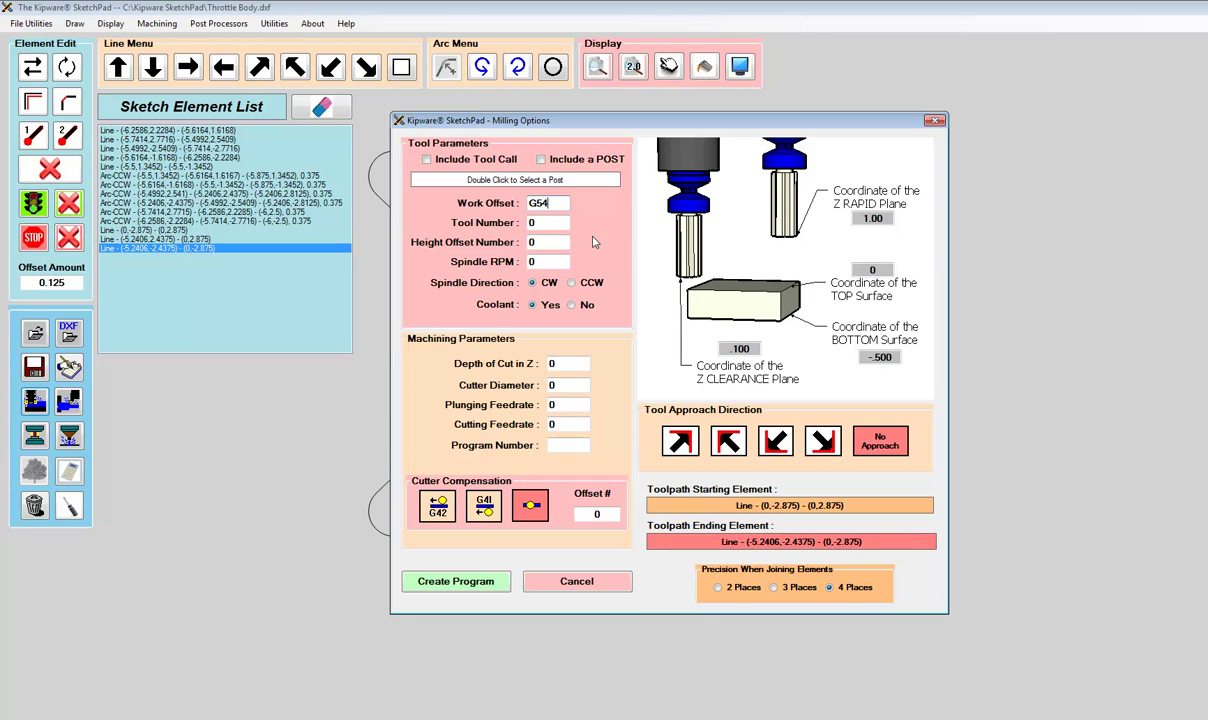
click(554, 261)
text(00)
key(Tab)
key(Tab)
key(Tab)
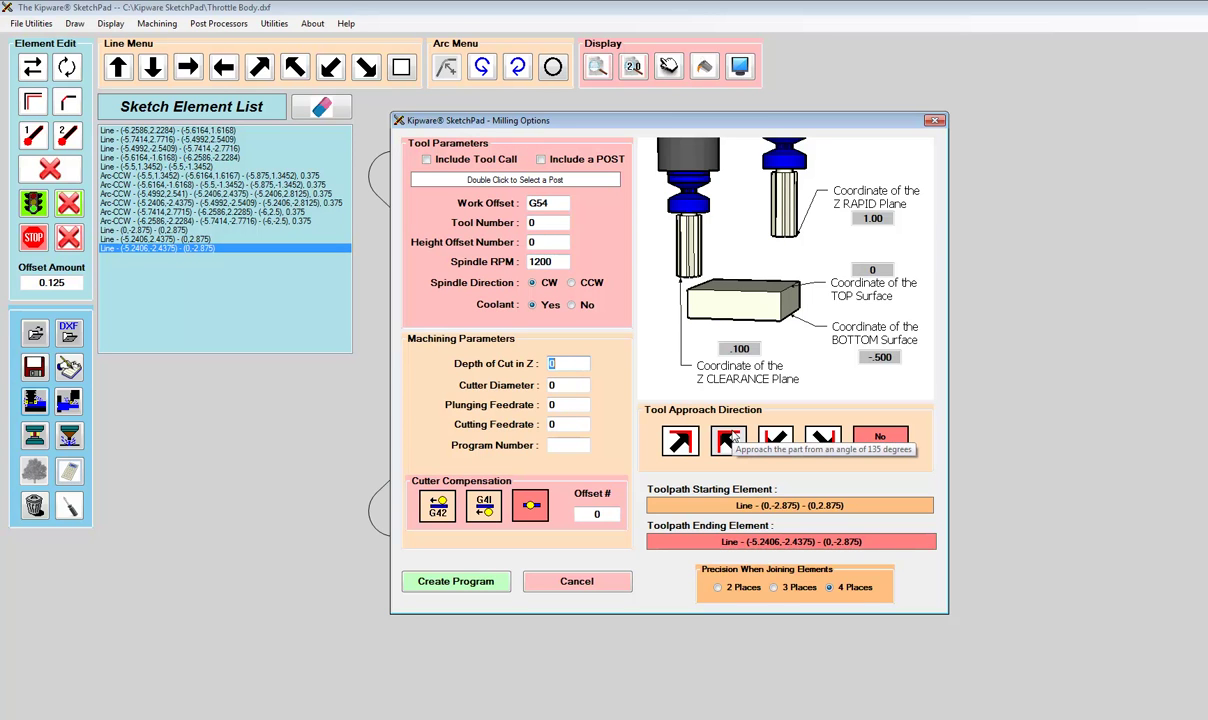
Step: Set depth of cut to .100, cutter diameter to .500, plunging feedrate to 20.0, cutting feedrate to 12.0 and program number to 01234
text(.)
text(.500)
key(Tab)
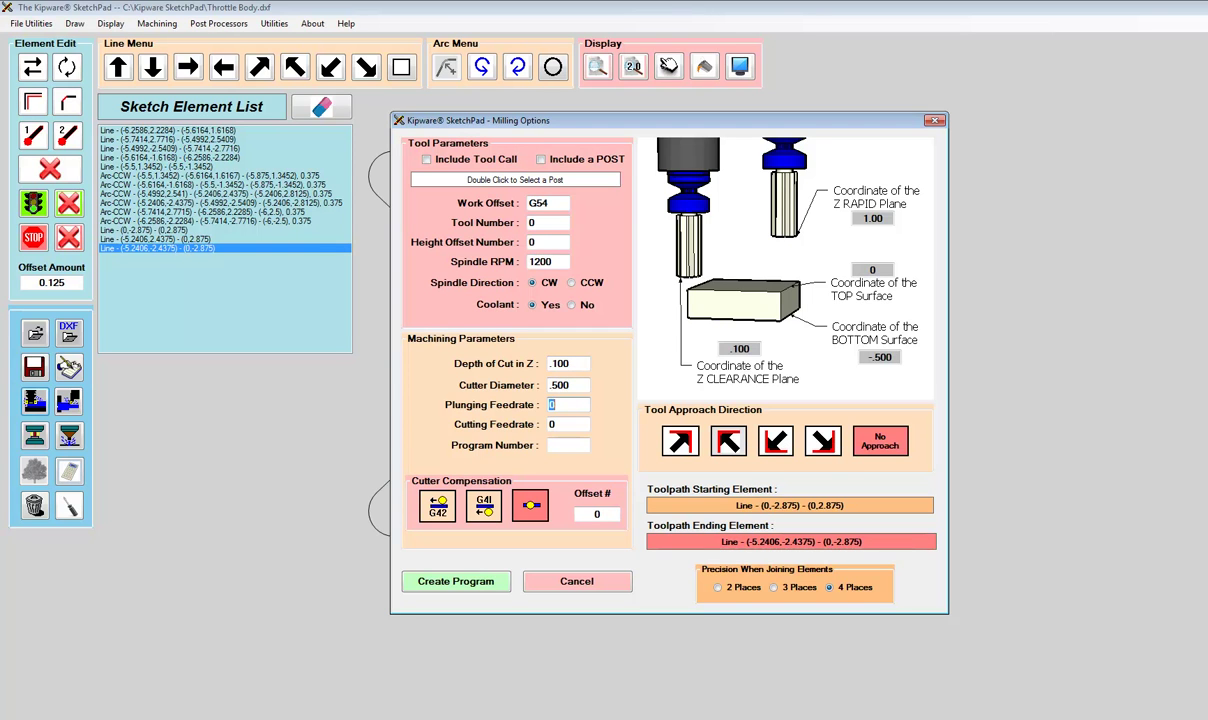
text(20.)
key(Tab)
text(12)
key(Tab)
text(01234)
Step: Choose G42 cutter compensation with offset number 22 and a 135-degree tool approach direction
click(448, 521)
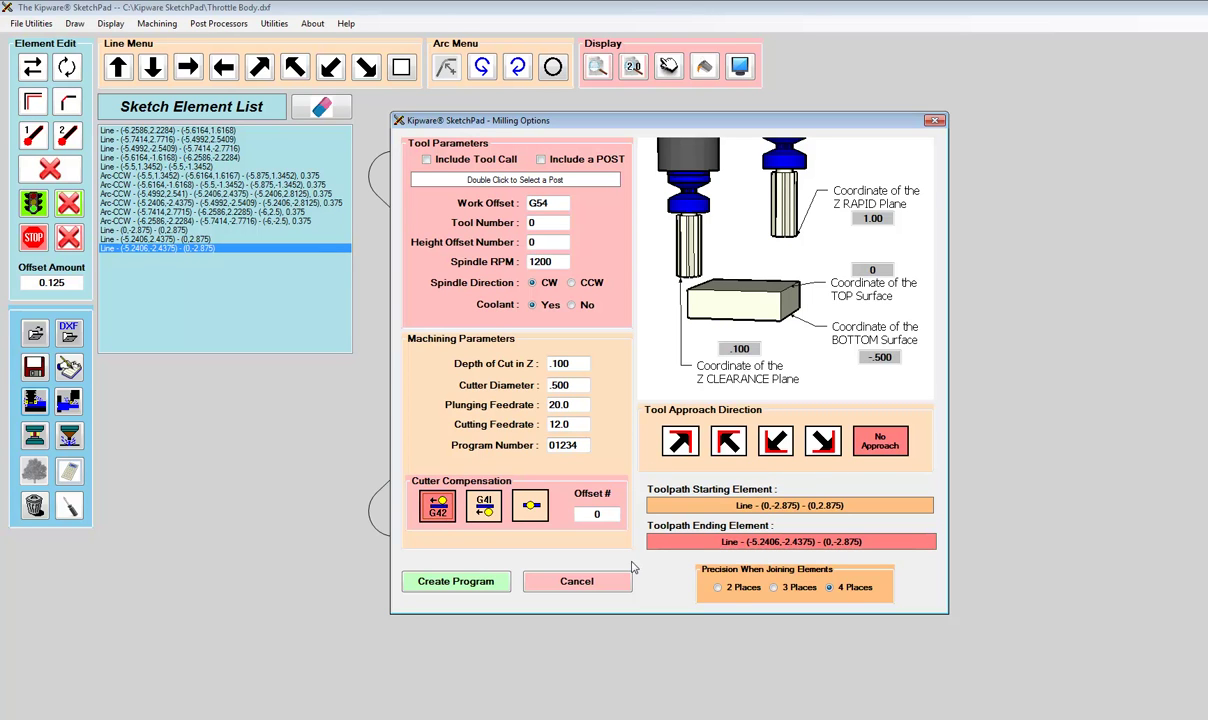
text(22)
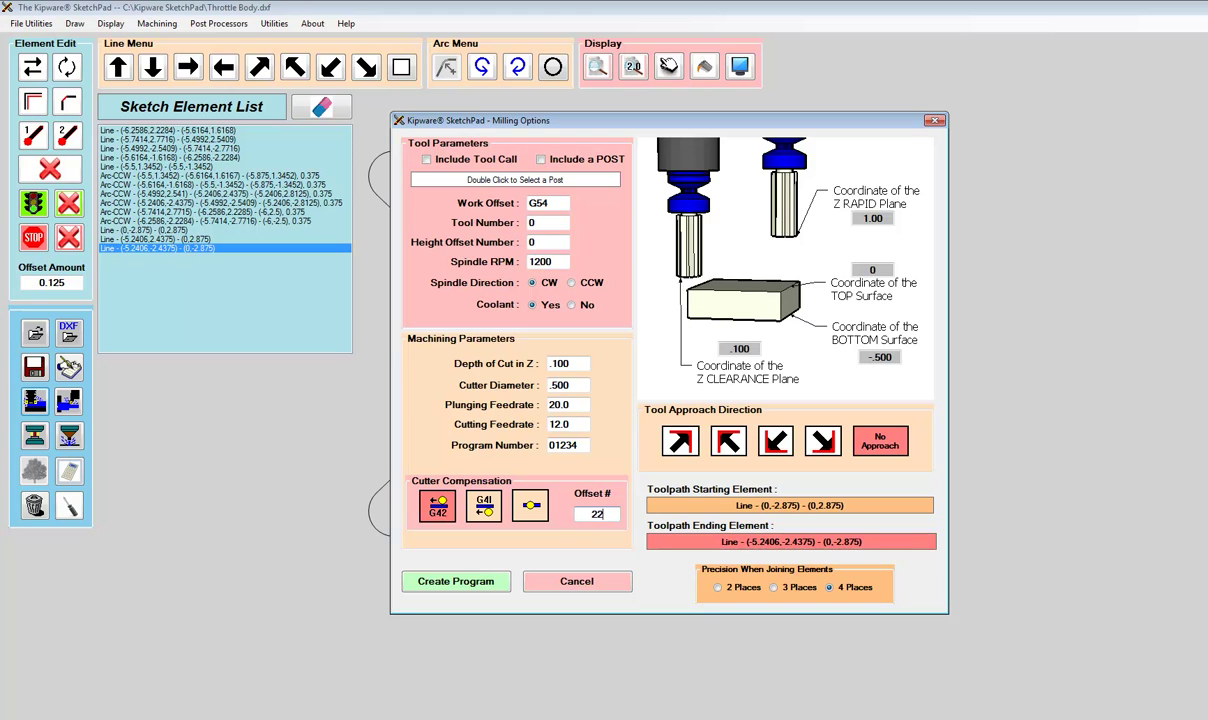
click(728, 444)
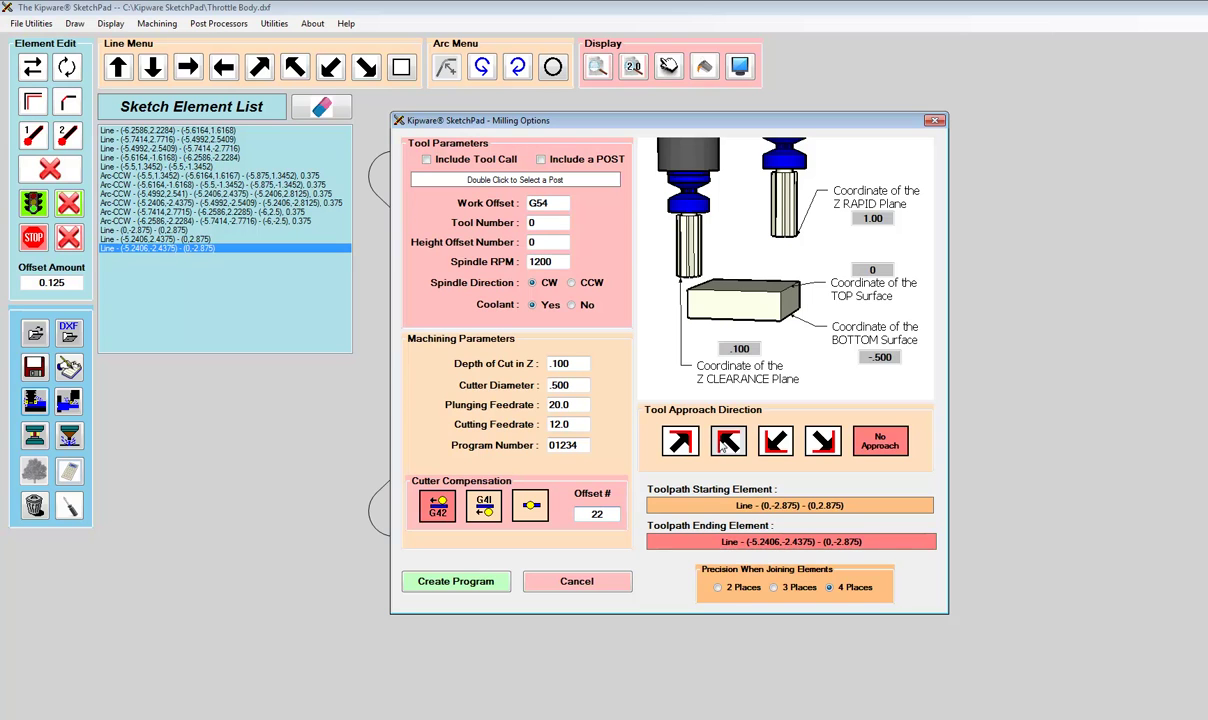
click(727, 443)
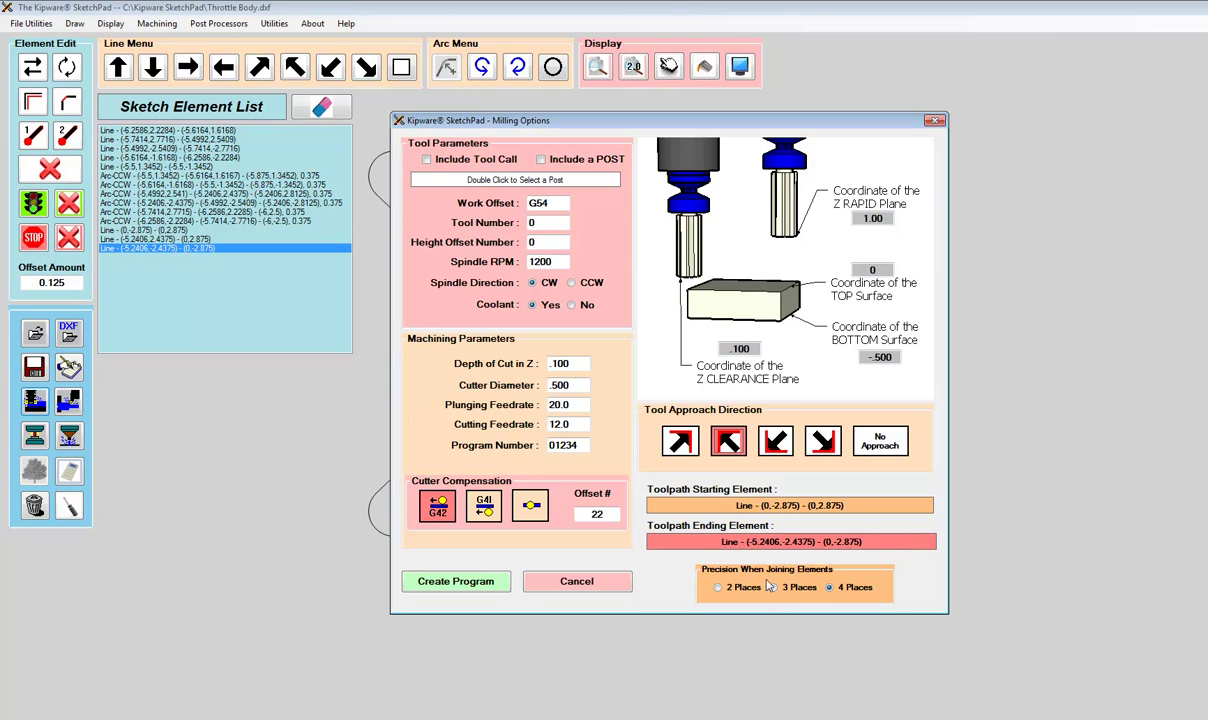
Step: Set the element joining precision to 2 places, create the program and inspect its G42 approach line
click(718, 587)
click(456, 584)
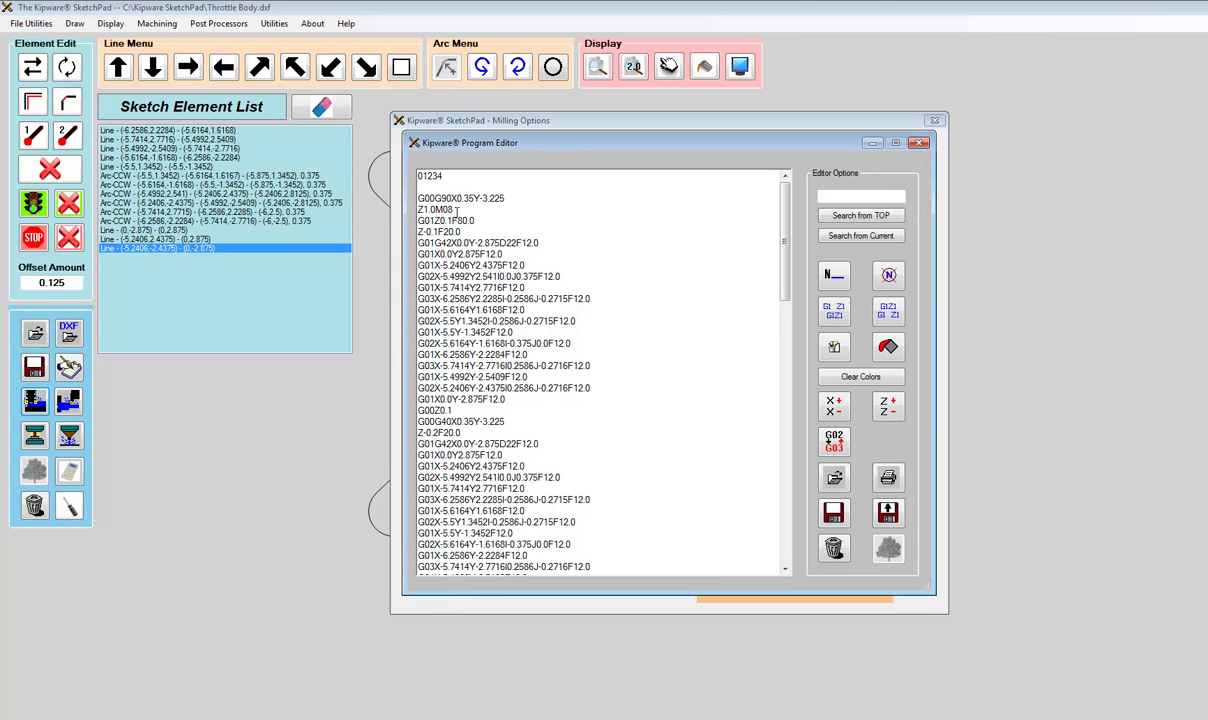
drag(784, 215, 700, 215)
drag(418, 243, 533, 243)
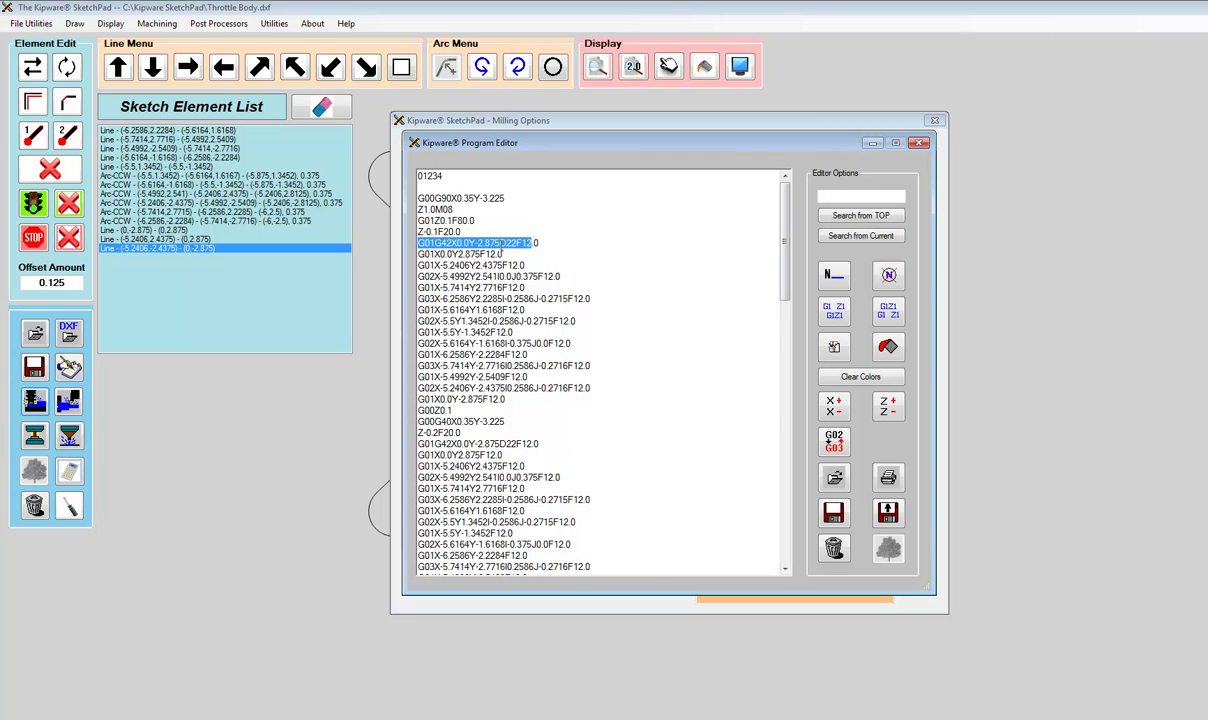
click(537, 244)
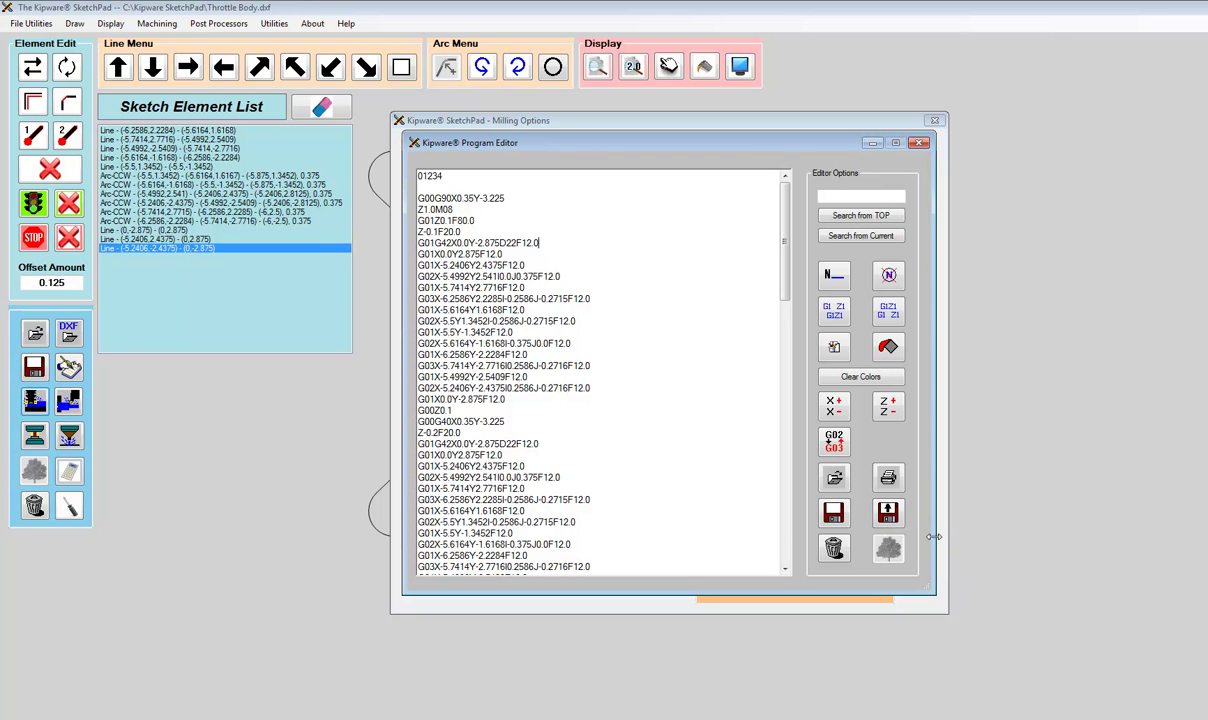
Step: Save the generated G-code as Contour2 in the KipwareM_Operations folder and close the program editor
click(887, 517)
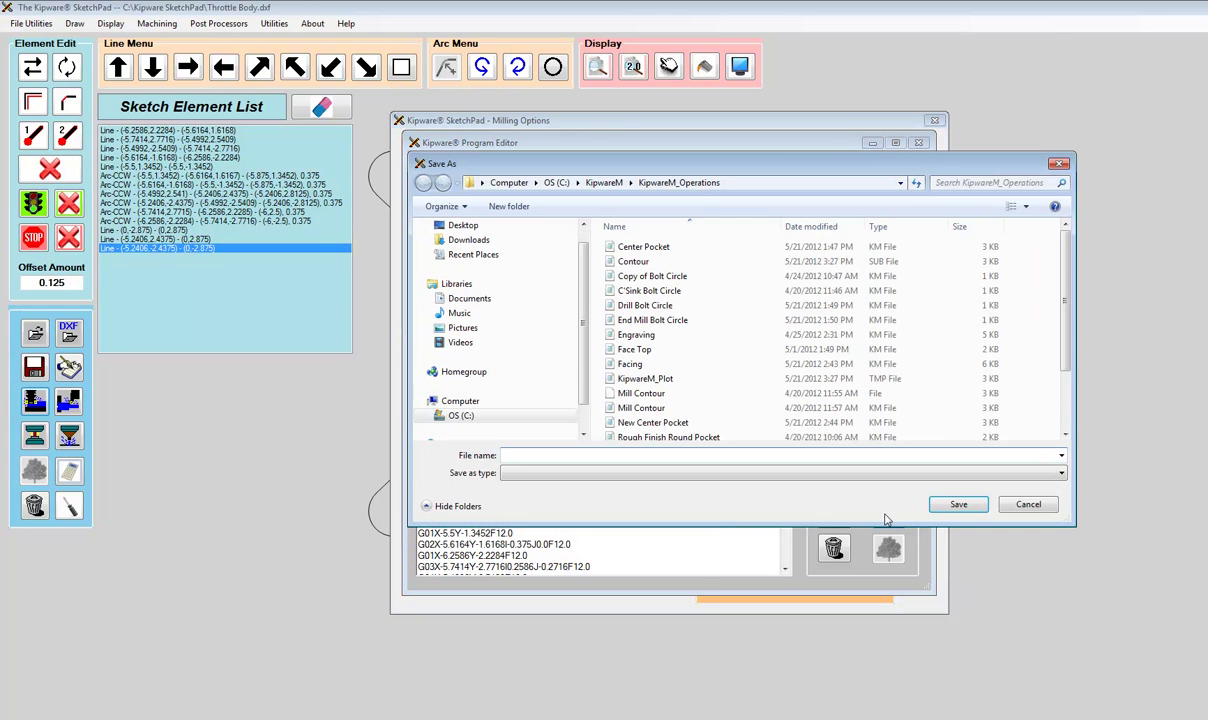
text(Contour2)
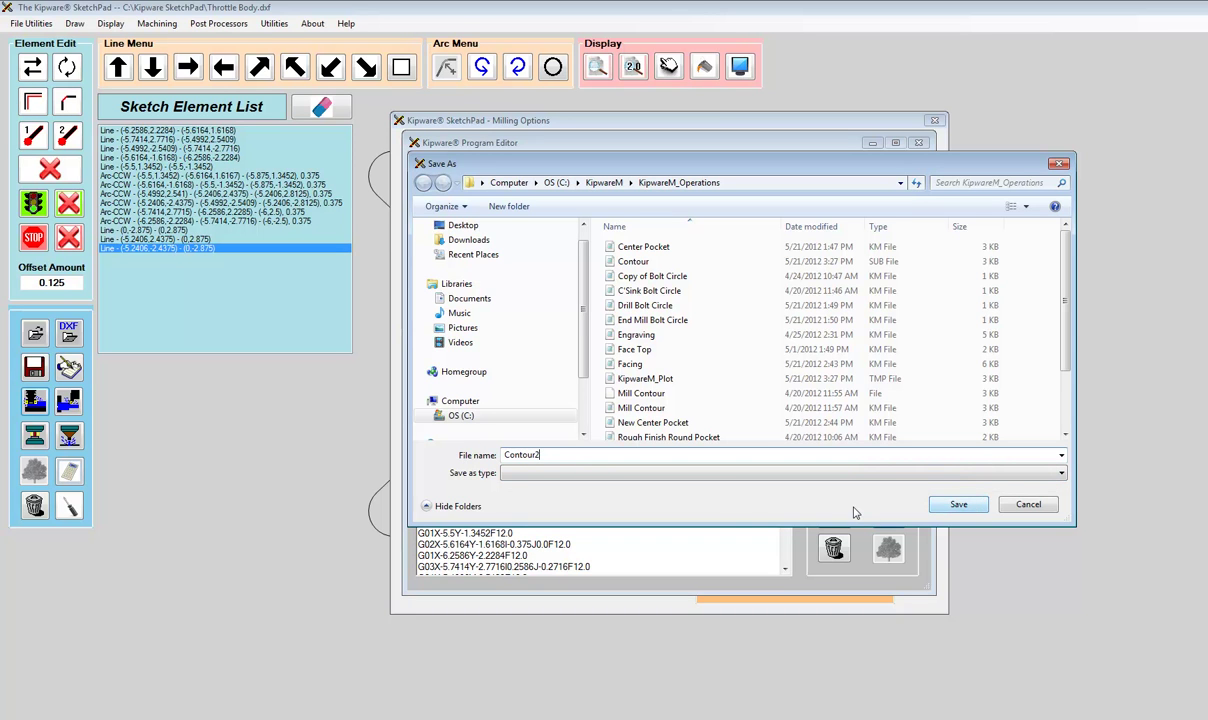
click(955, 504)
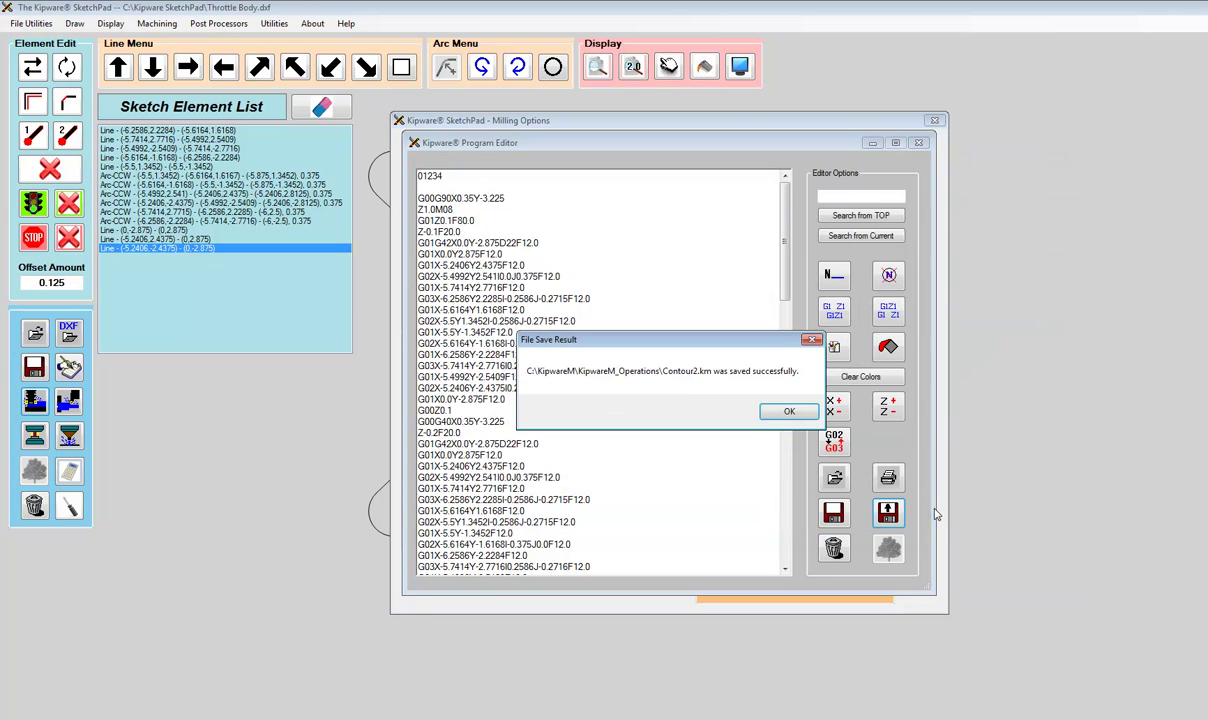
click(782, 407)
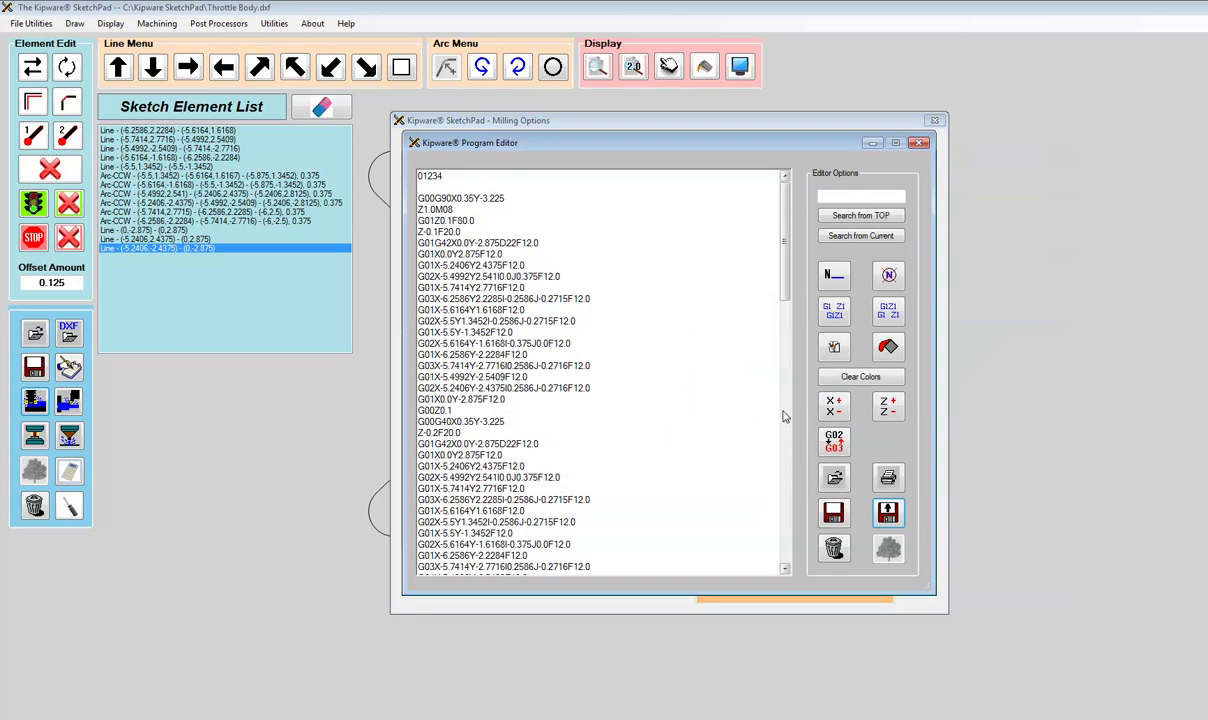
click(835, 548)
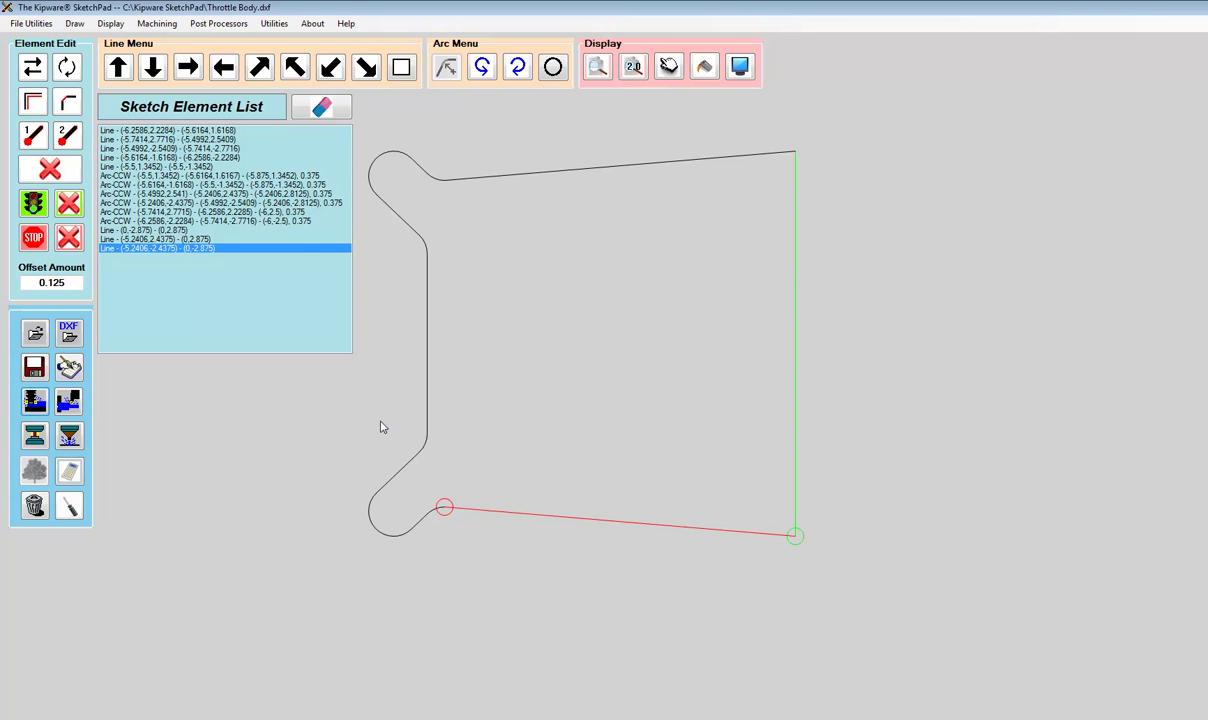
Step: Exit SketchPad back to KipwareM and add the Contour2 operation to the current program operation list
click(34, 506)
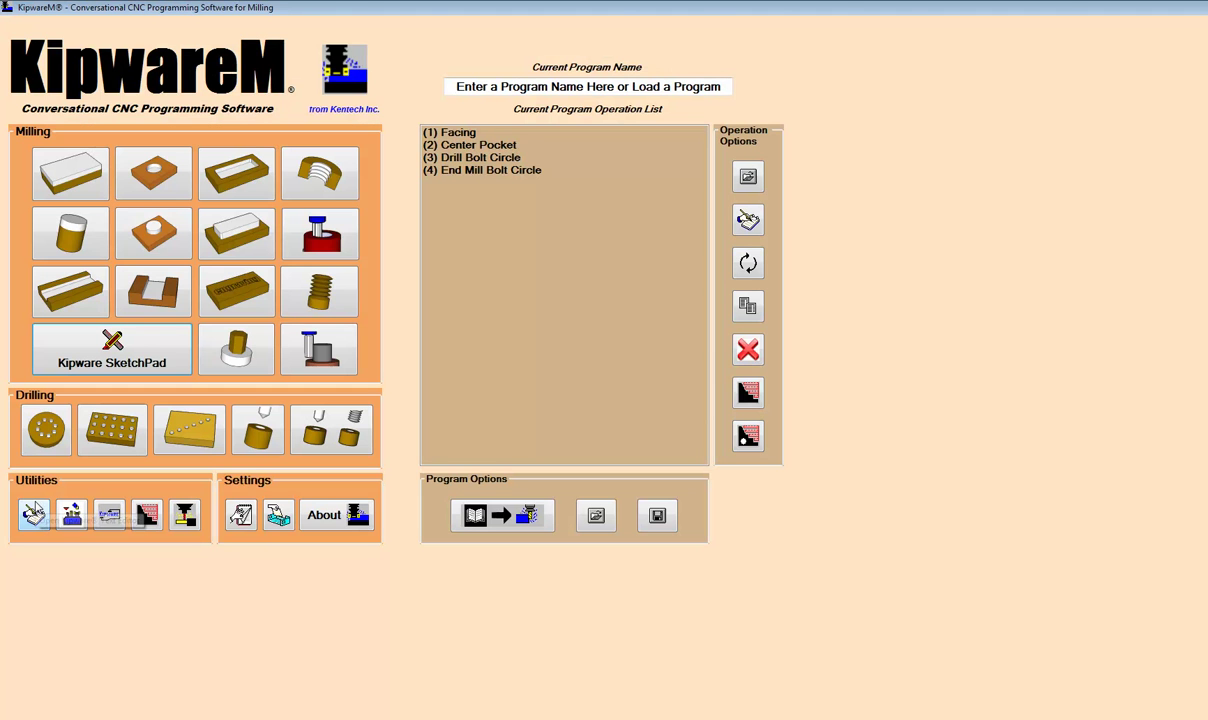
click(748, 177)
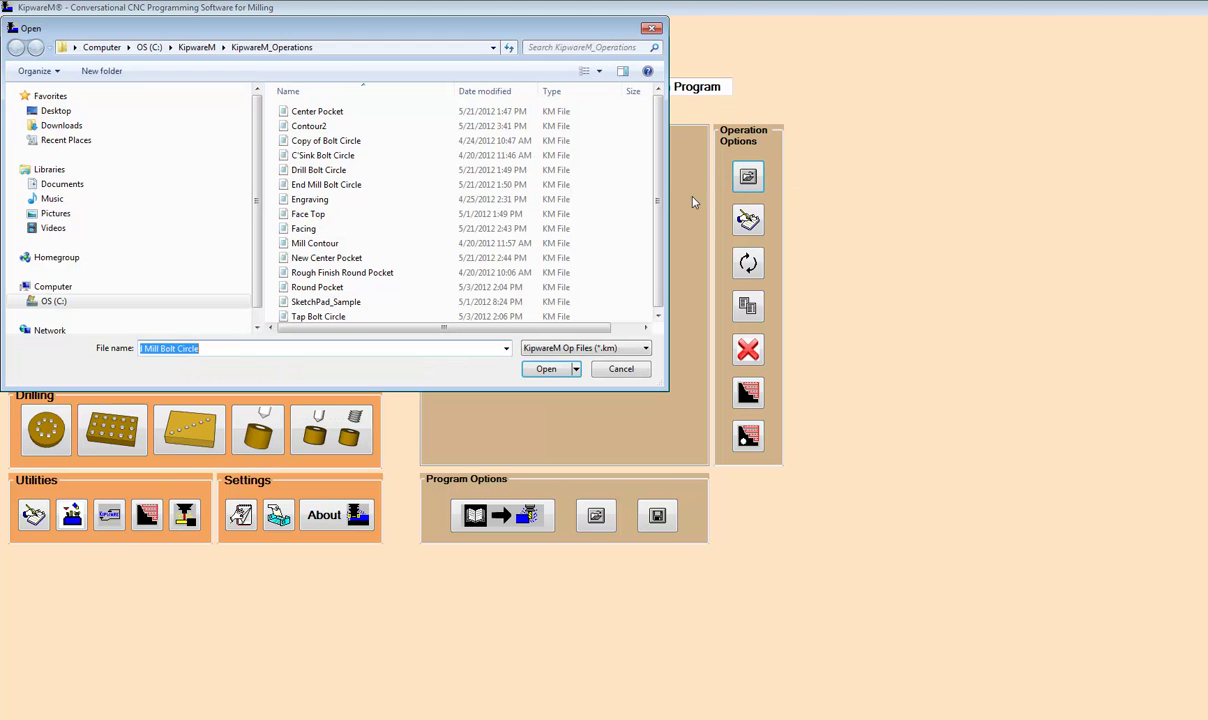
double_click(310, 126)
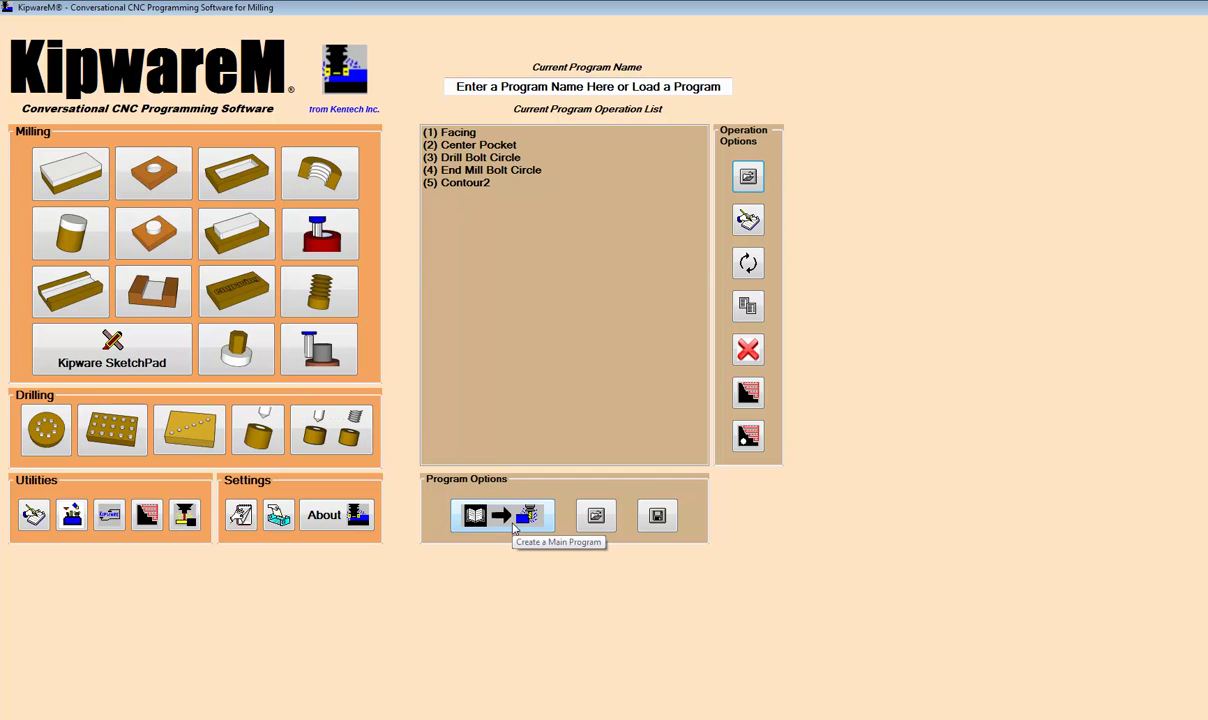
Step: Load the Contour2 operation into the KipwareTP toolpath plotter and plot it as a milling toolpath
click(468, 185)
click(748, 392)
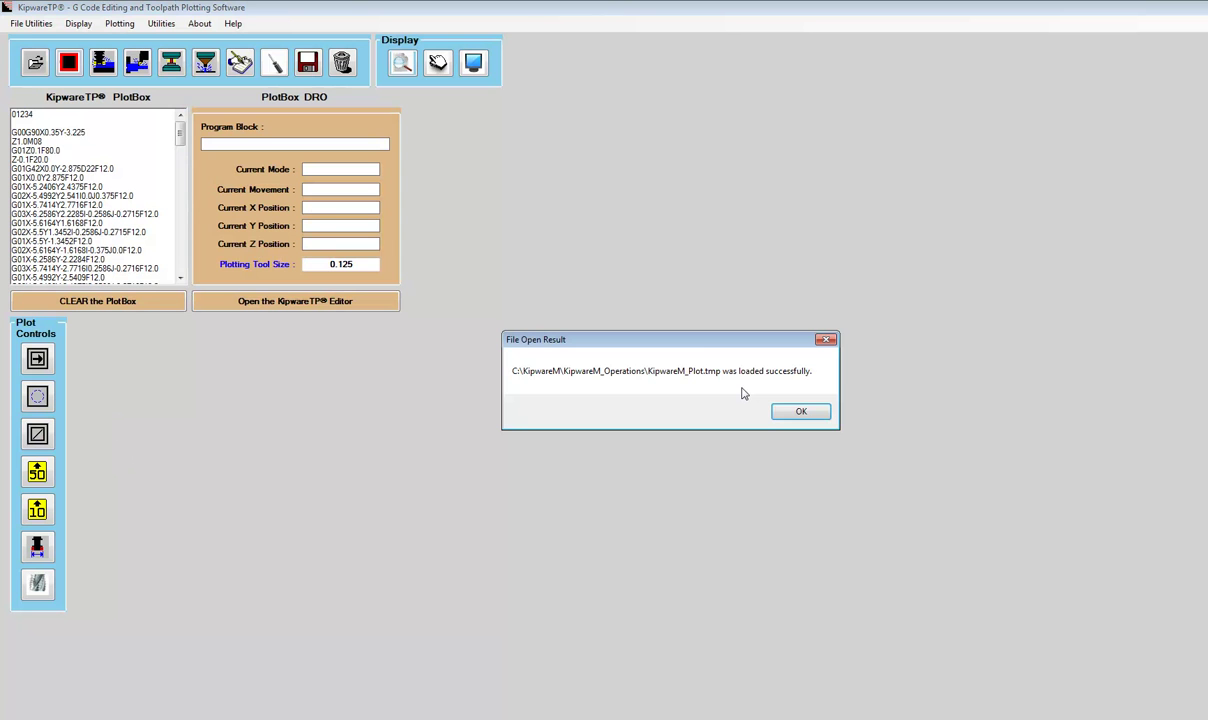
click(793, 409)
click(104, 64)
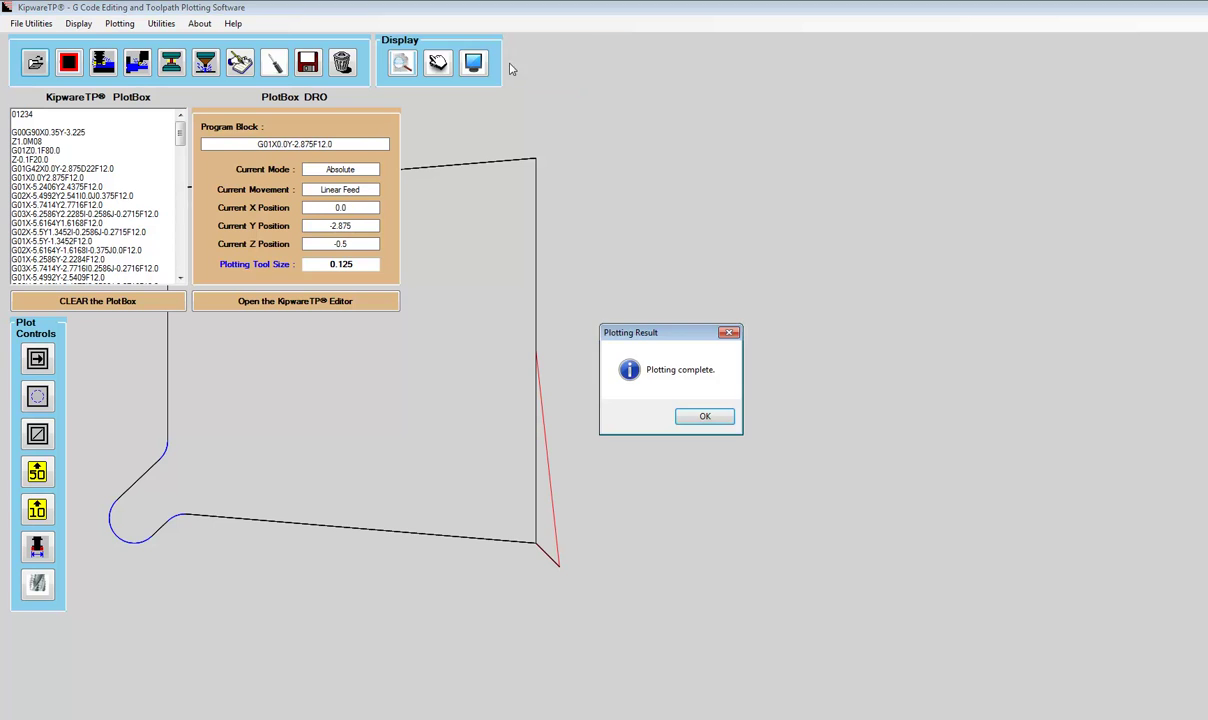
Step: Replot Contour2 as a milling toolpath with the whole contour clear of the plotter controls, and exit KipwareTP back to KipwareM
click(702, 415)
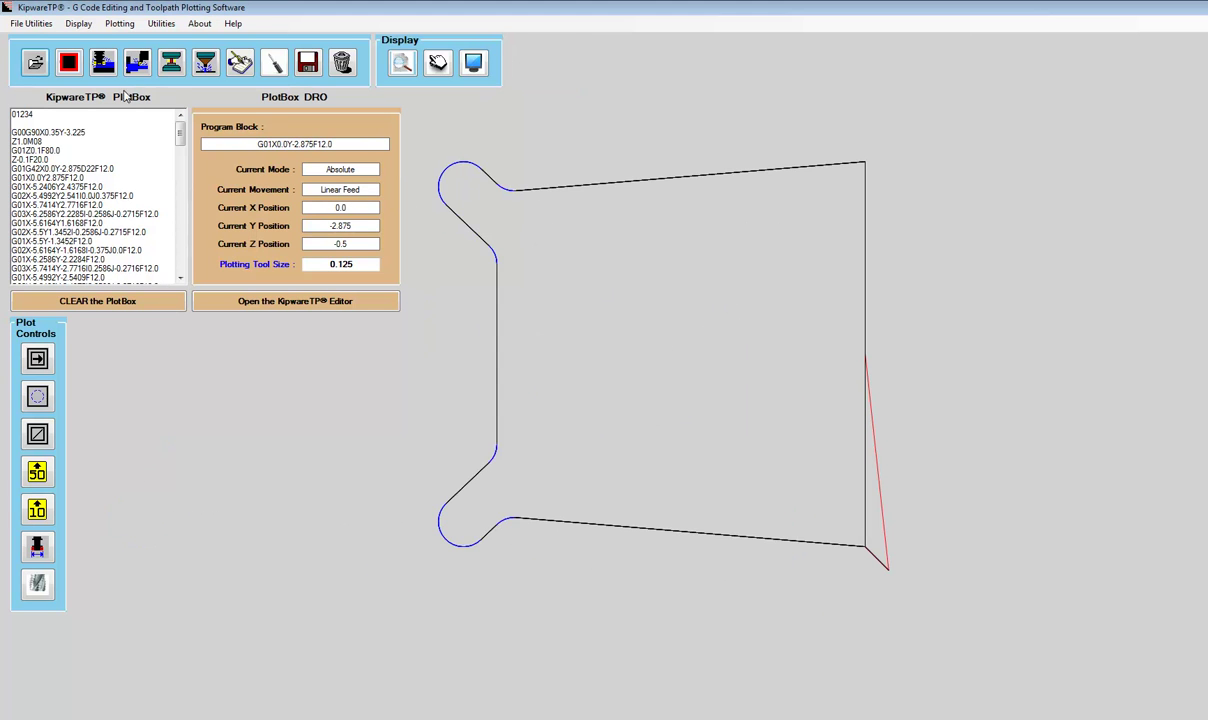
click(102, 63)
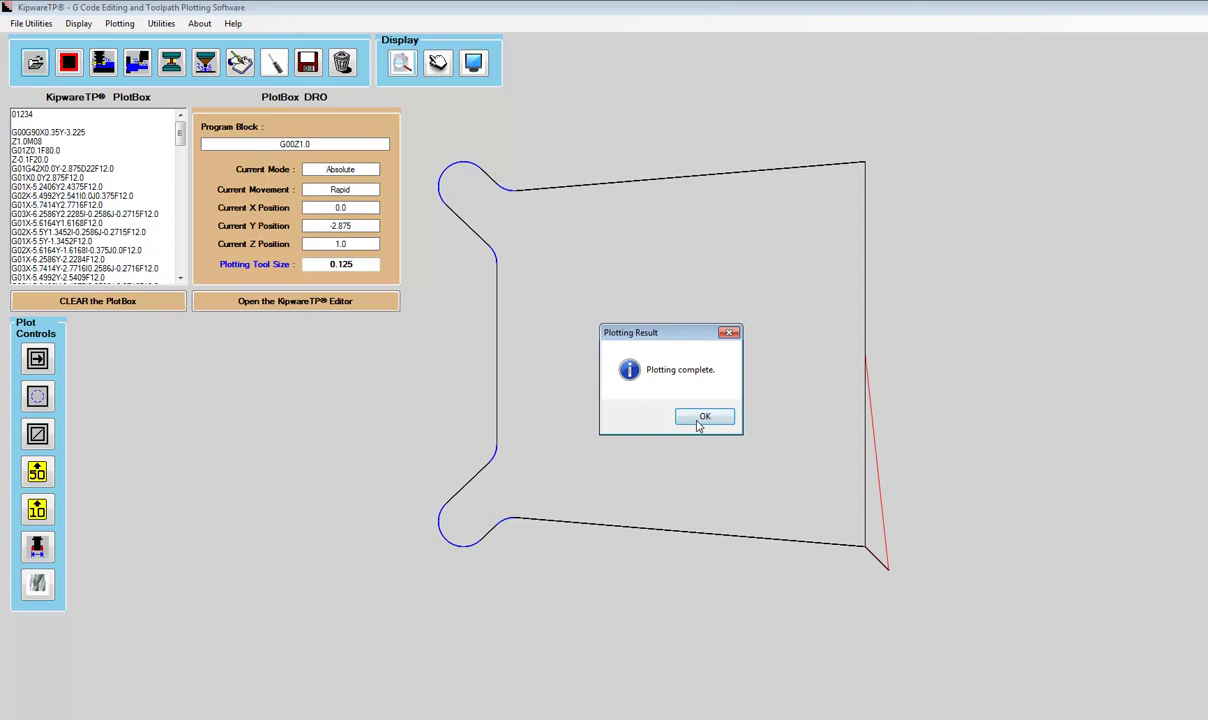
click(655, 402)
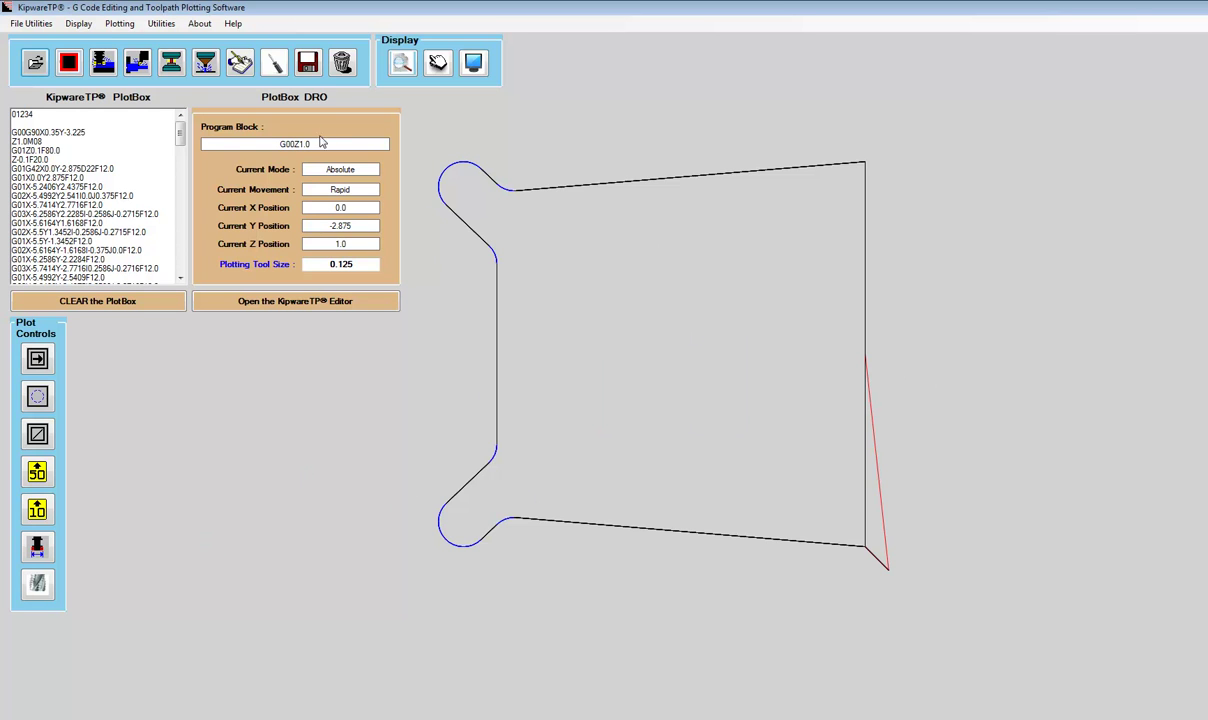
click(323, 62)
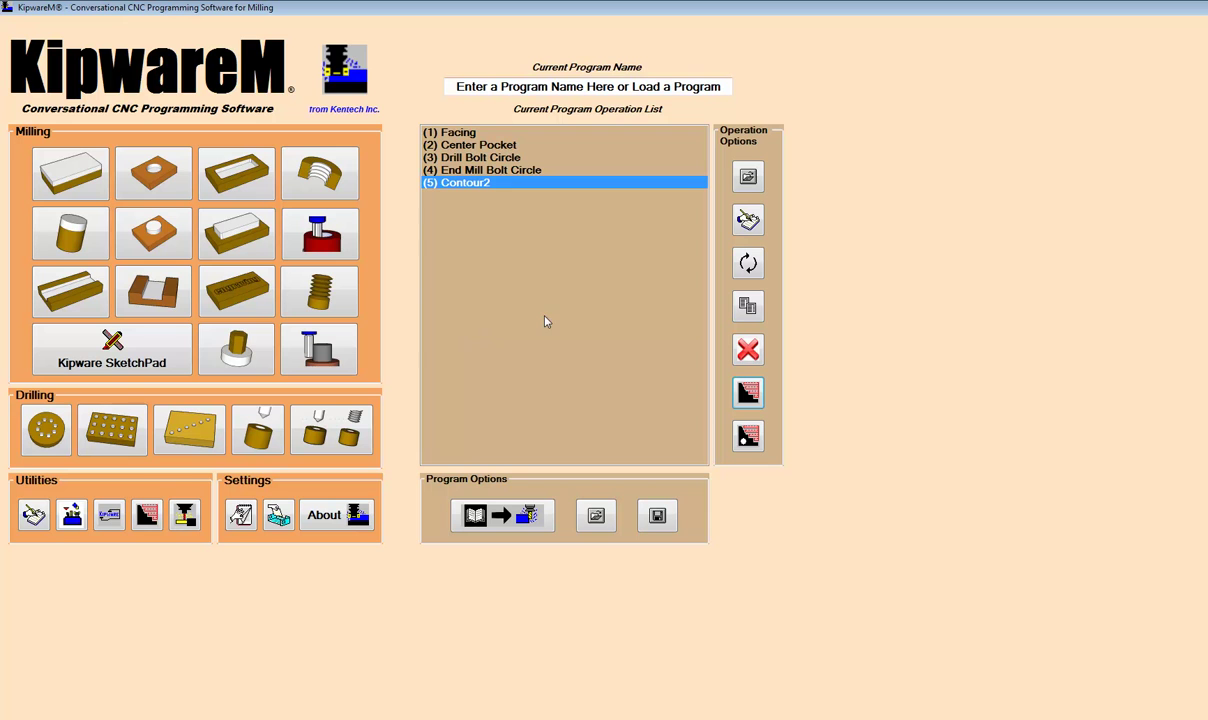
Step: Open SketchPad and its program editor to review the save options, and exit both back to KipwareM
click(116, 362)
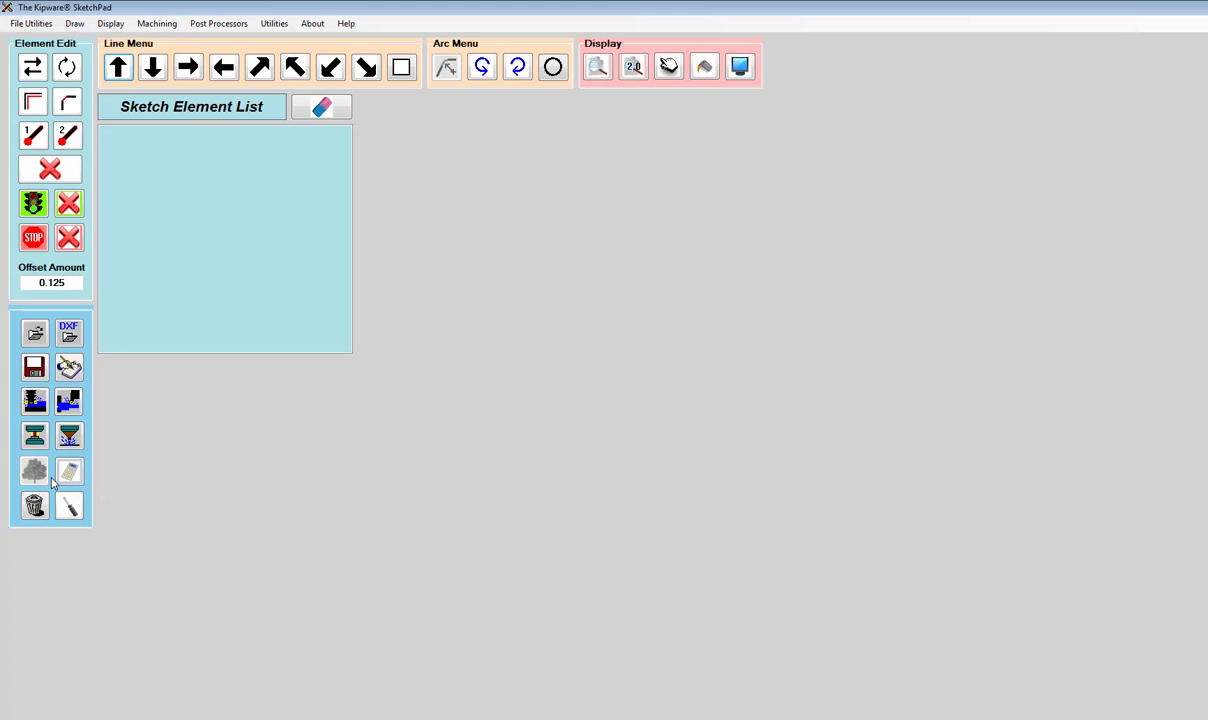
click(64, 347)
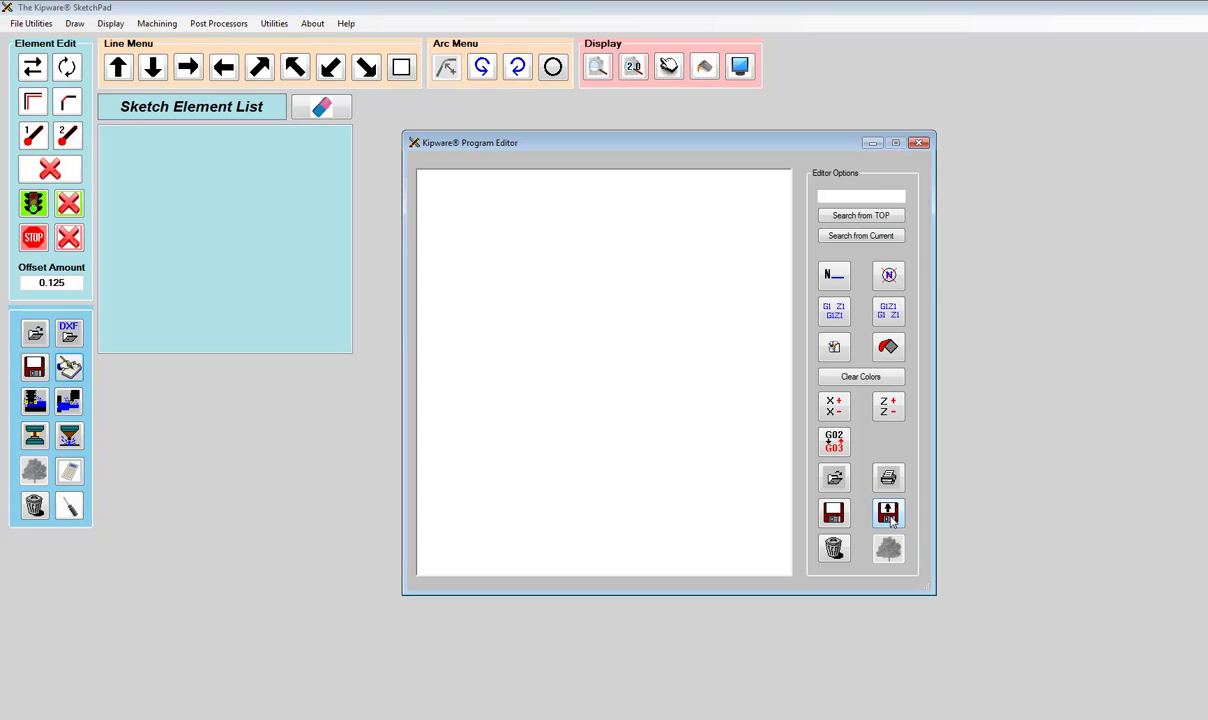
click(838, 547)
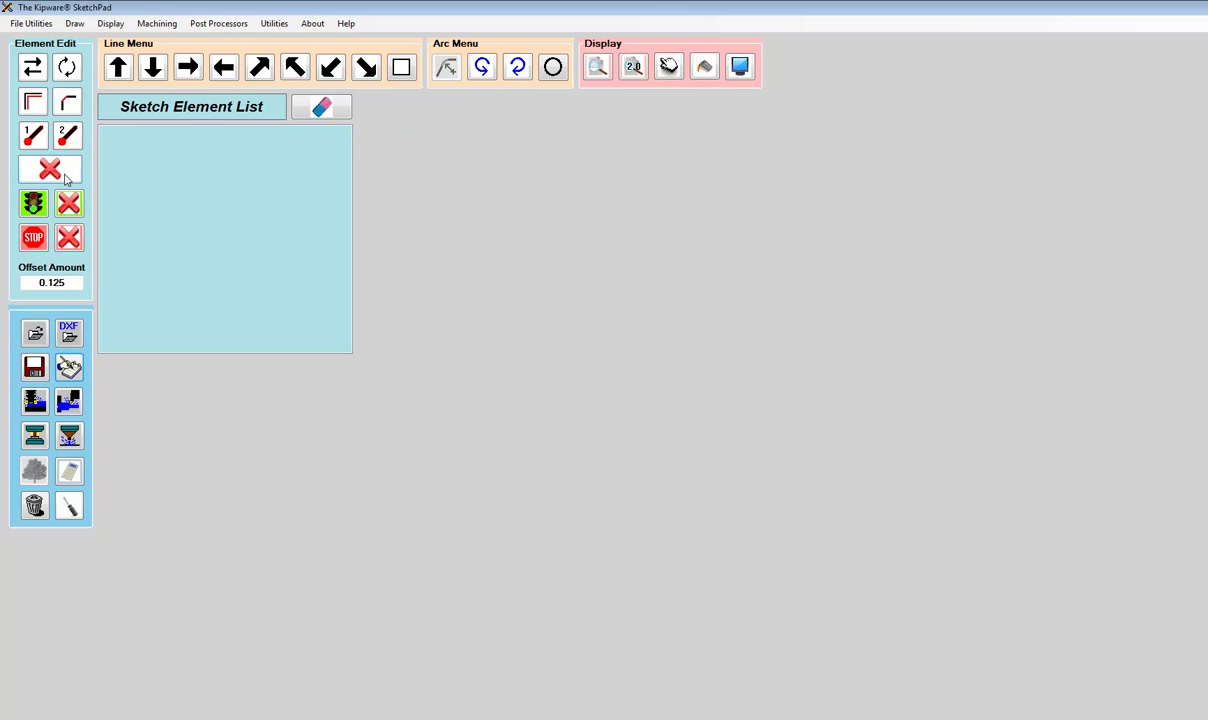
click(40, 500)
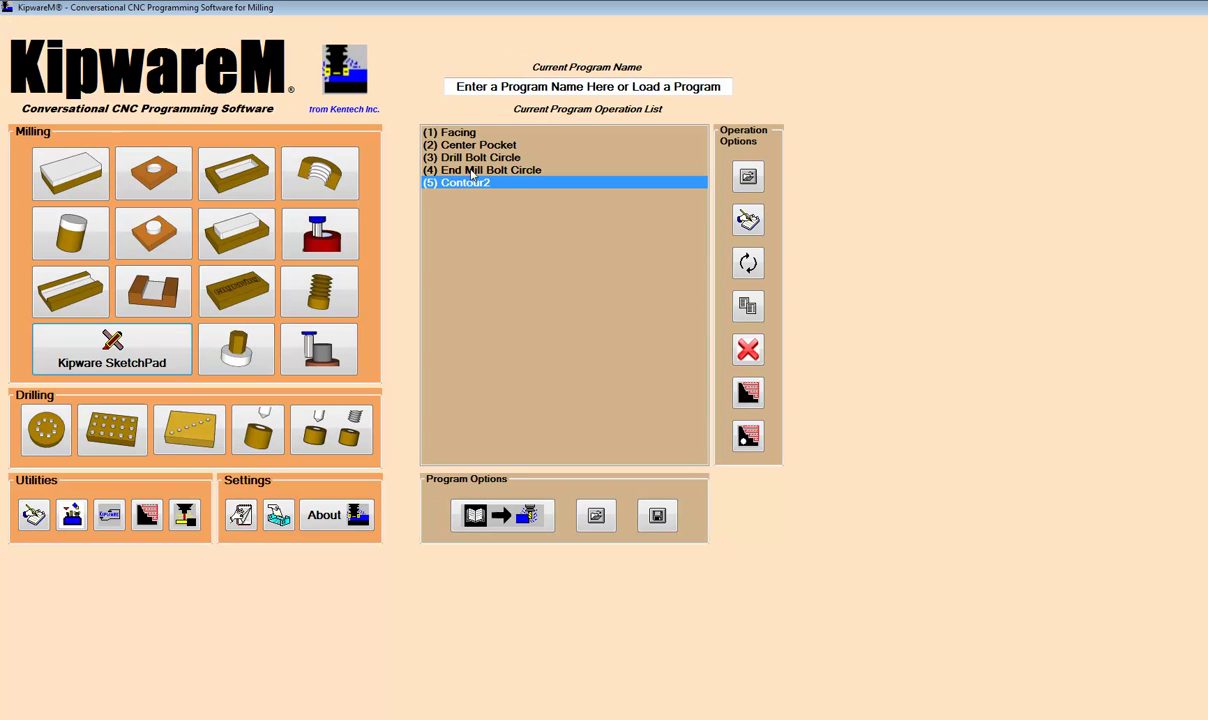